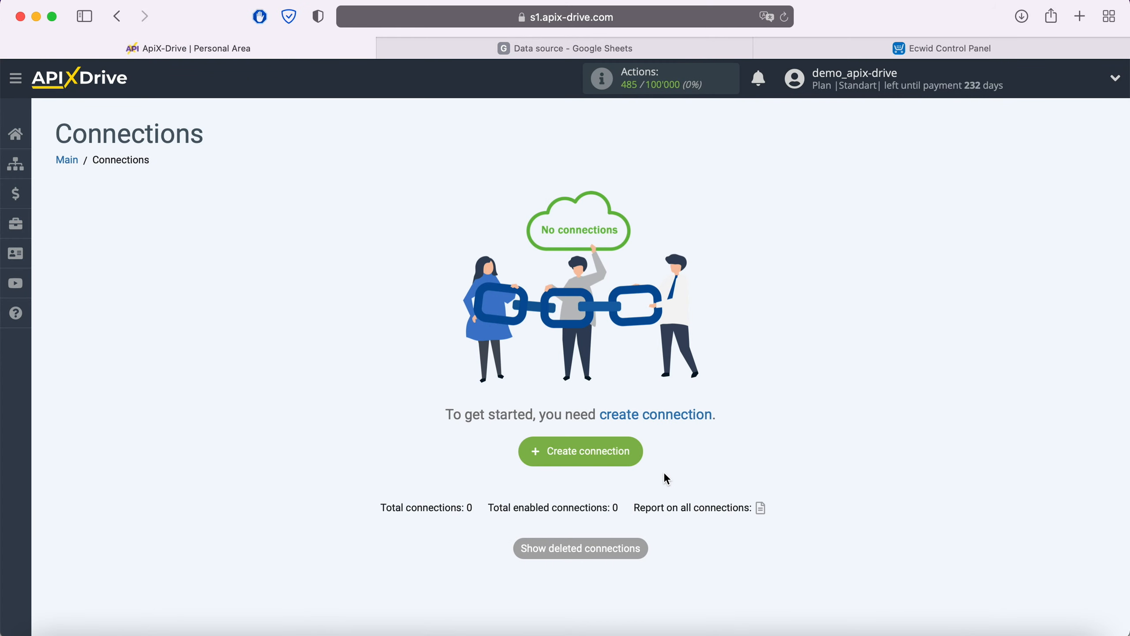
Create a new connection and set Google Sheets as its data source system
{"action": "left_click", "coordinate": [634, 453]}
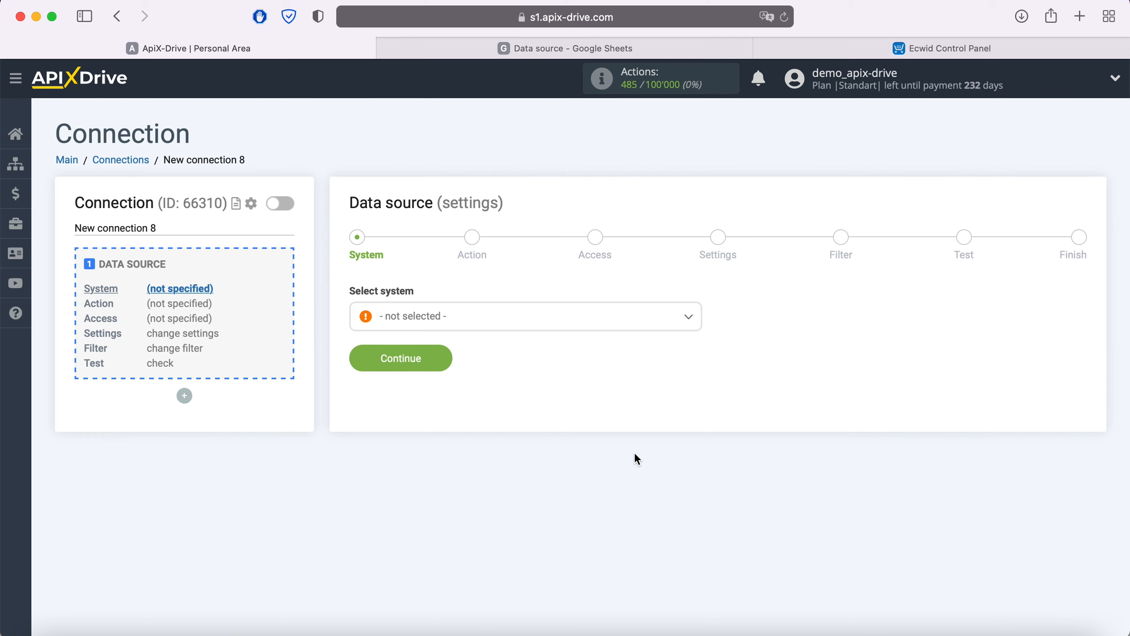
{"action": "left_click", "coordinate": [533, 329]}
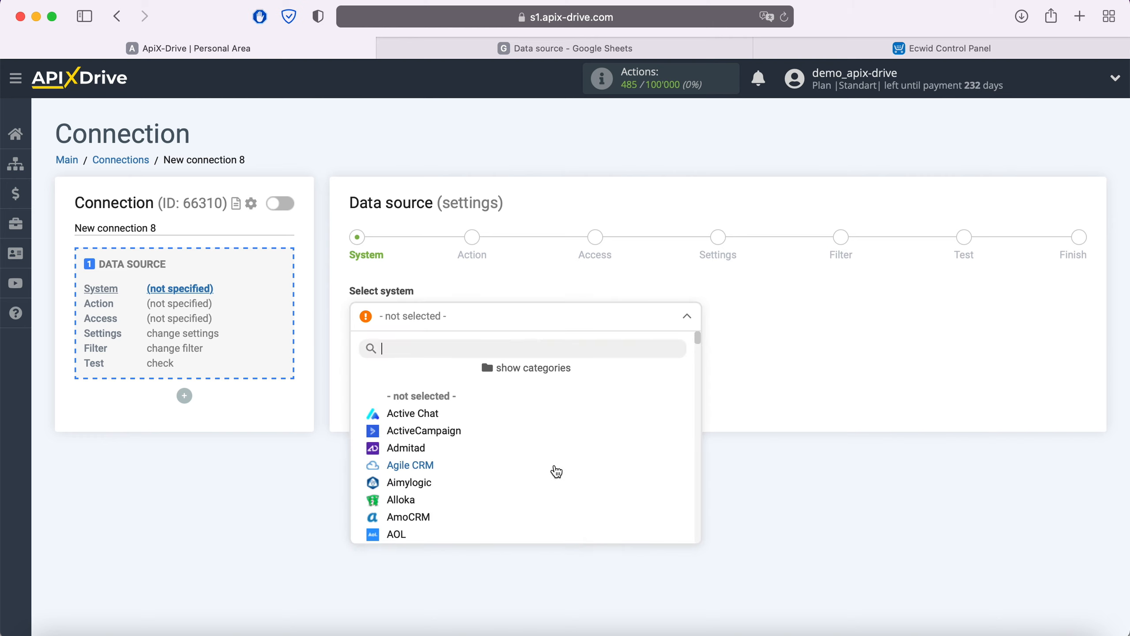
{"action": "scroll", "coordinate": [556, 472], "scroll_direction": "down", "scroll_amount": 10}
{"action": "scroll", "coordinate": [556, 472], "scroll_direction": "down", "scroll_amount": 10}
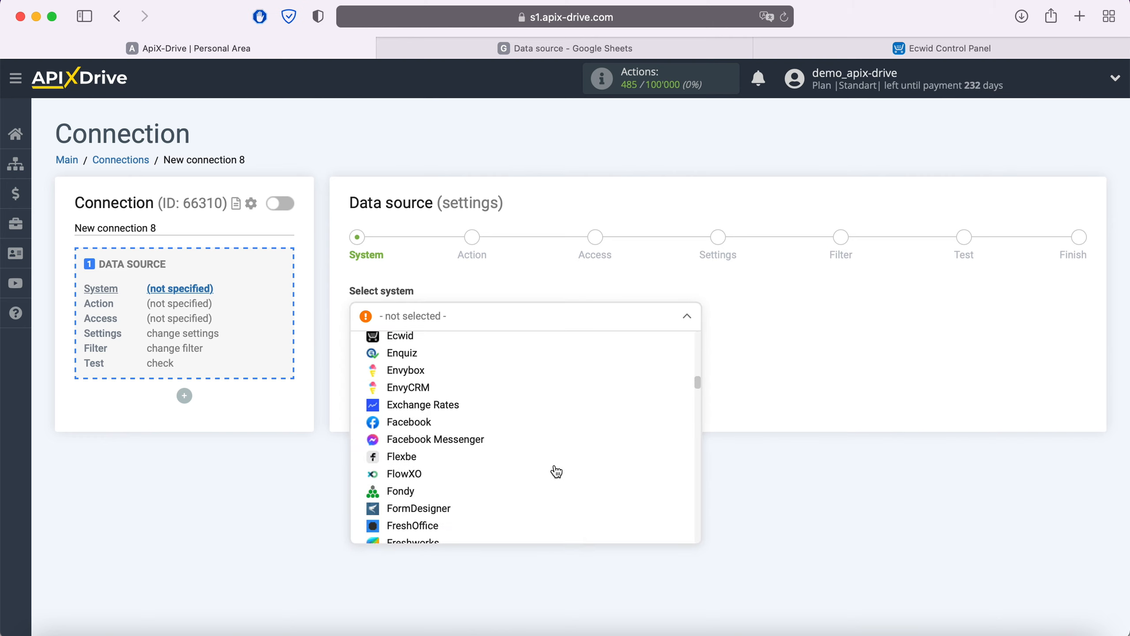
{"action": "left_click", "coordinate": [450, 472]}
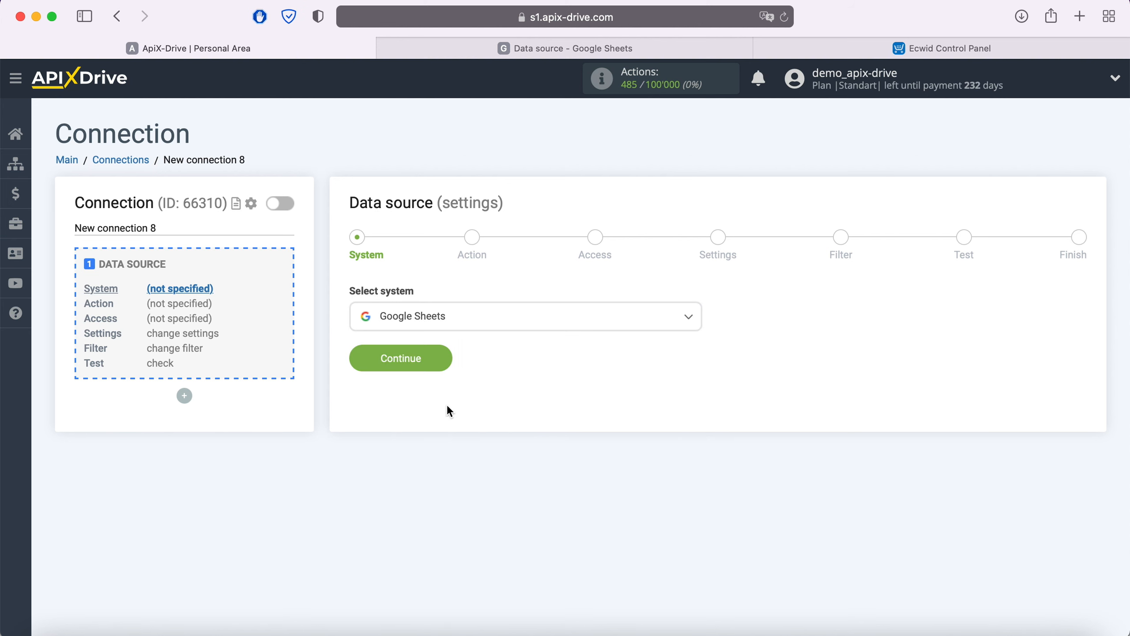
{"action": "left_click", "coordinate": [441, 356]}
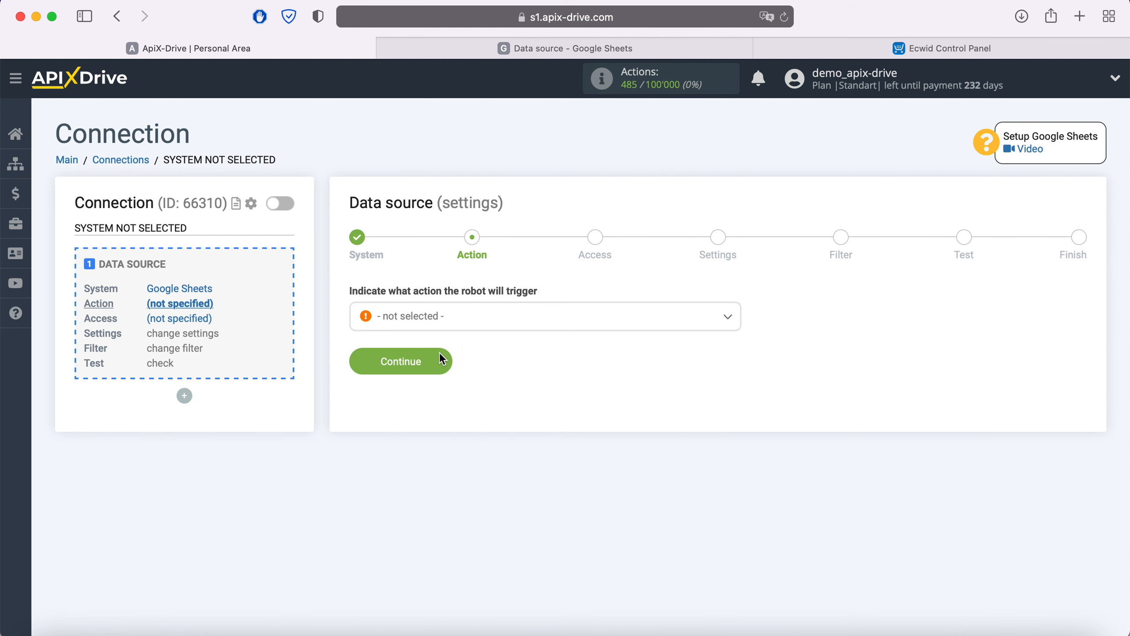
Set the data source's trigger action to Get Rows (new)
{"action": "left_click", "coordinate": [467, 322]}
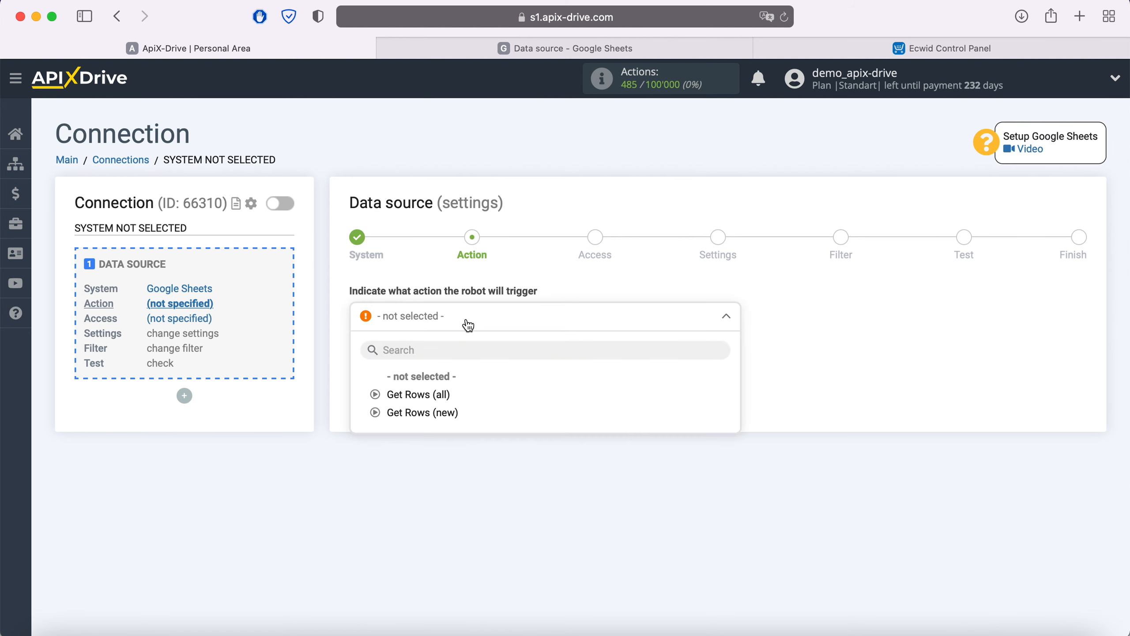
{"action": "left_click", "coordinate": [447, 414]}
{"action": "left_click", "coordinate": [441, 364]}
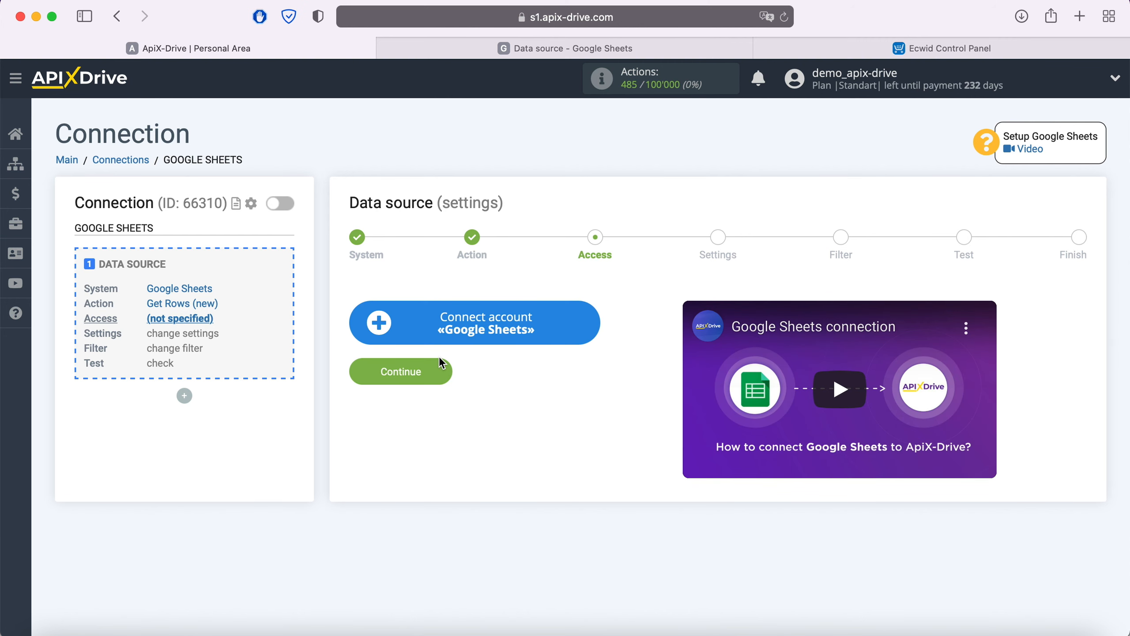
Connect a Google Sheets account by signing in to Google with the saved account e-mail and password
{"action": "left_click", "coordinate": [588, 324]}
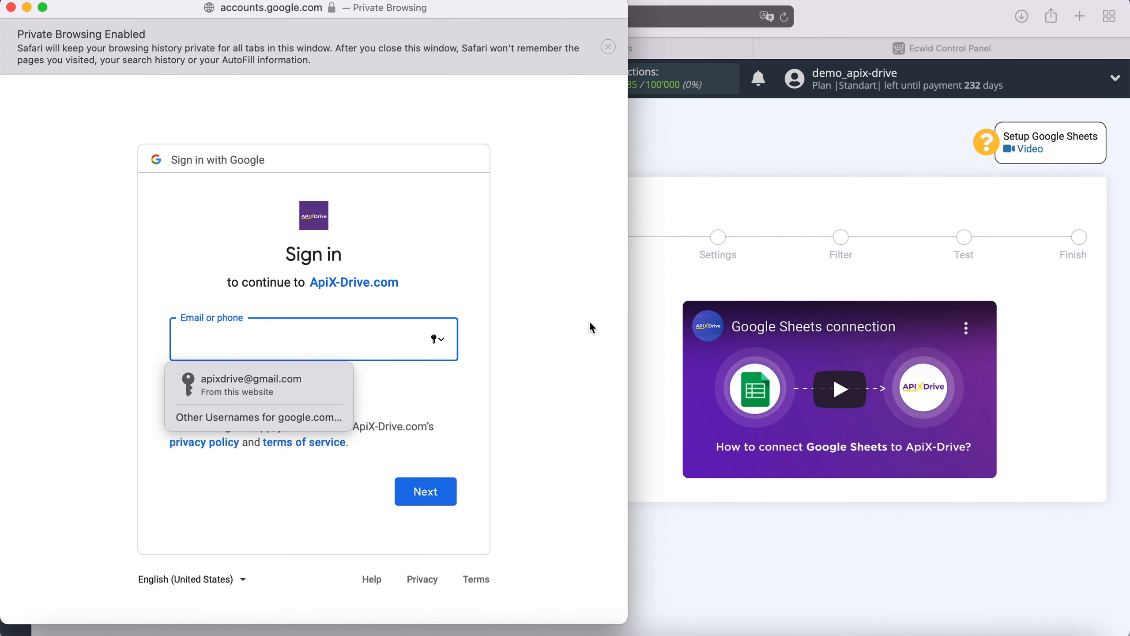
{"action": "left_click", "coordinate": [285, 383]}
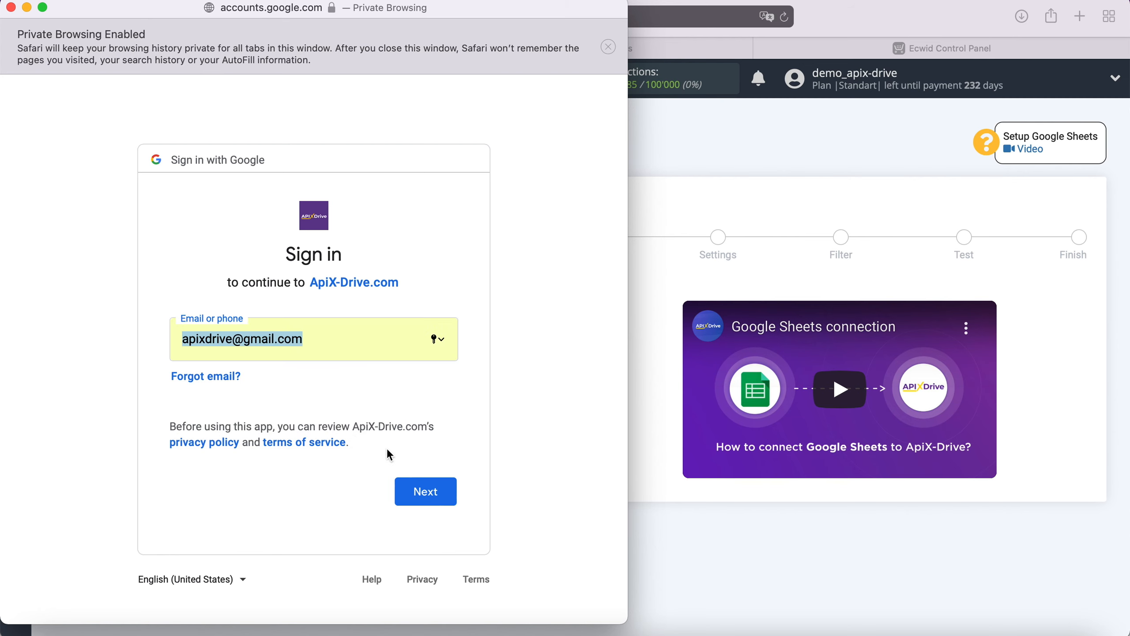
{"action": "left_click", "coordinate": [448, 495]}
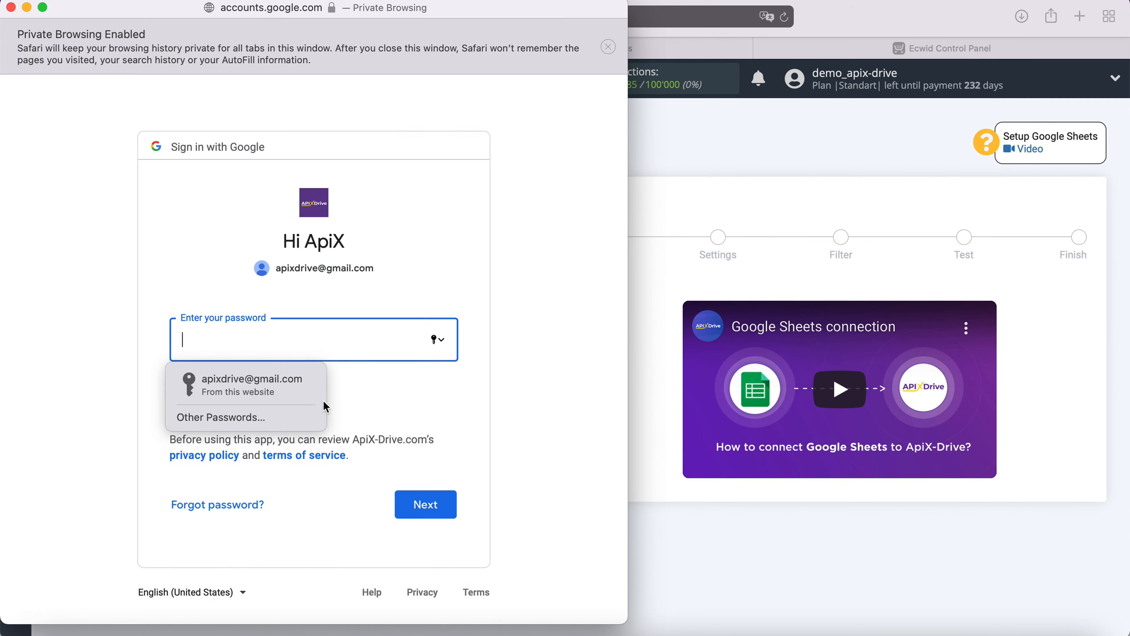
{"action": "left_click", "coordinate": [297, 389]}
{"action": "left_click", "coordinate": [402, 503]}
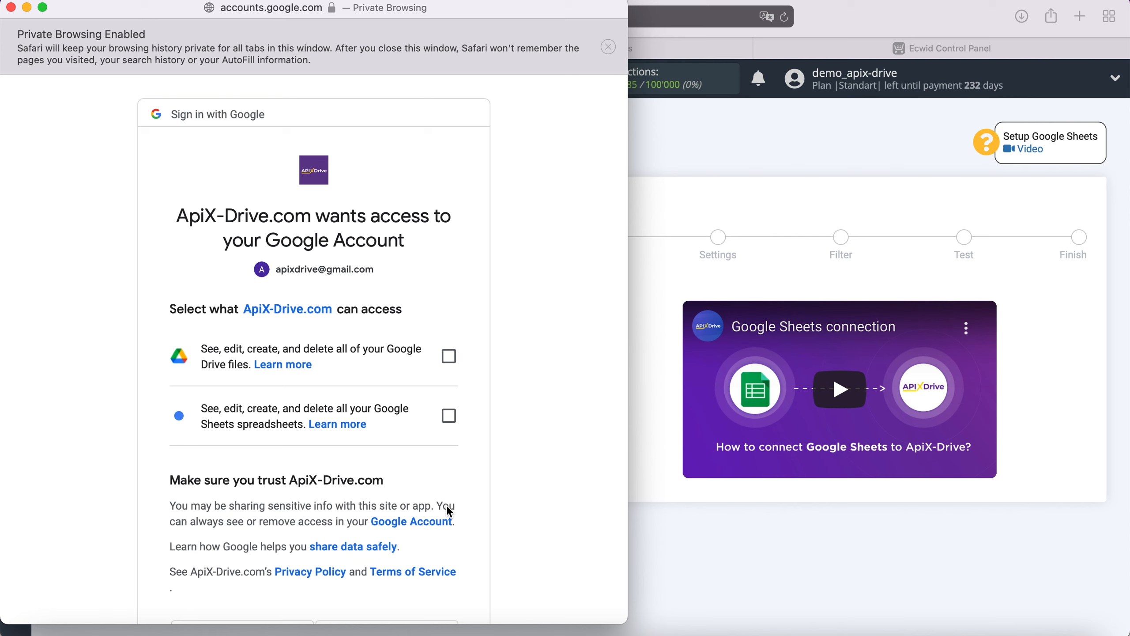
Grant ApiX-Drive.com access to all Google Drive files and Google Sheets spreadsheets of the account
{"action": "left_click", "coordinate": [448, 355]}
{"action": "left_click", "coordinate": [448, 415]}
{"action": "scroll", "coordinate": [500, 416], "scroll_direction": "down", "scroll_amount": 1}
{"action": "scroll", "coordinate": [489, 440], "scroll_direction": "down", "scroll_amount": 3}
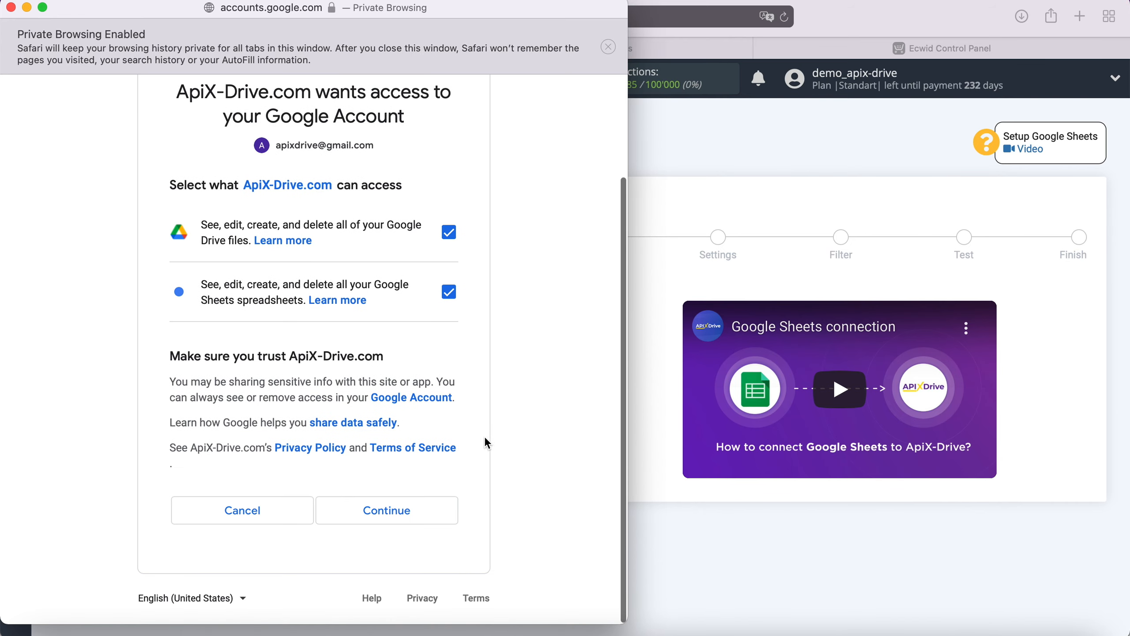
{"action": "left_click", "coordinate": [430, 504]}
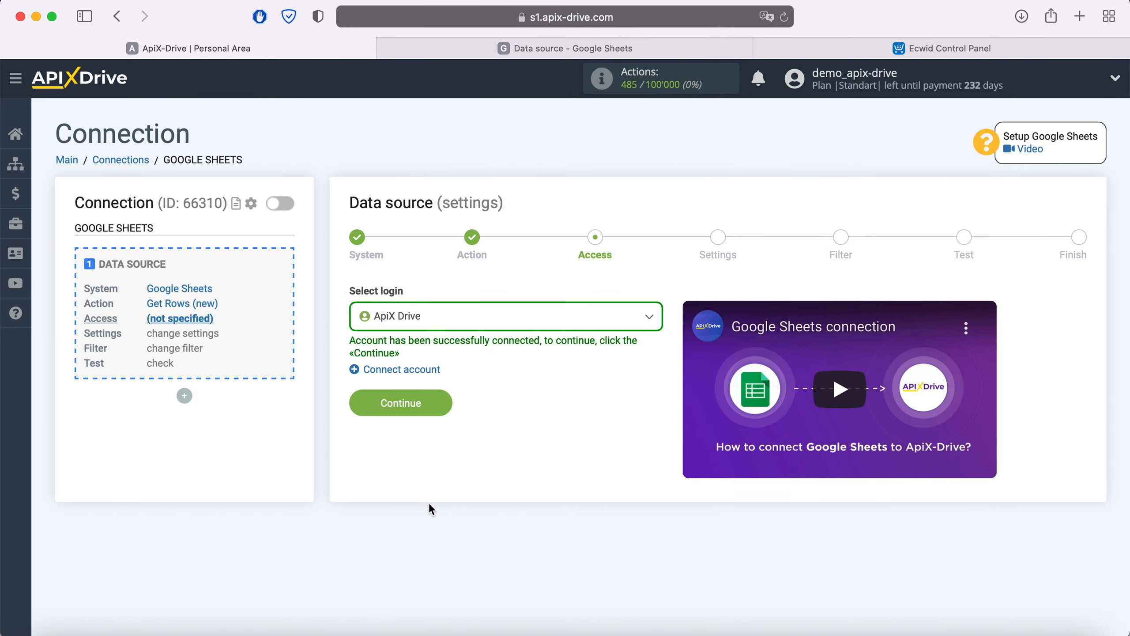
Choose the connected ApiX Drive login for the Google Sheets source and proceed to its settings
{"action": "left_click", "coordinate": [464, 326]}
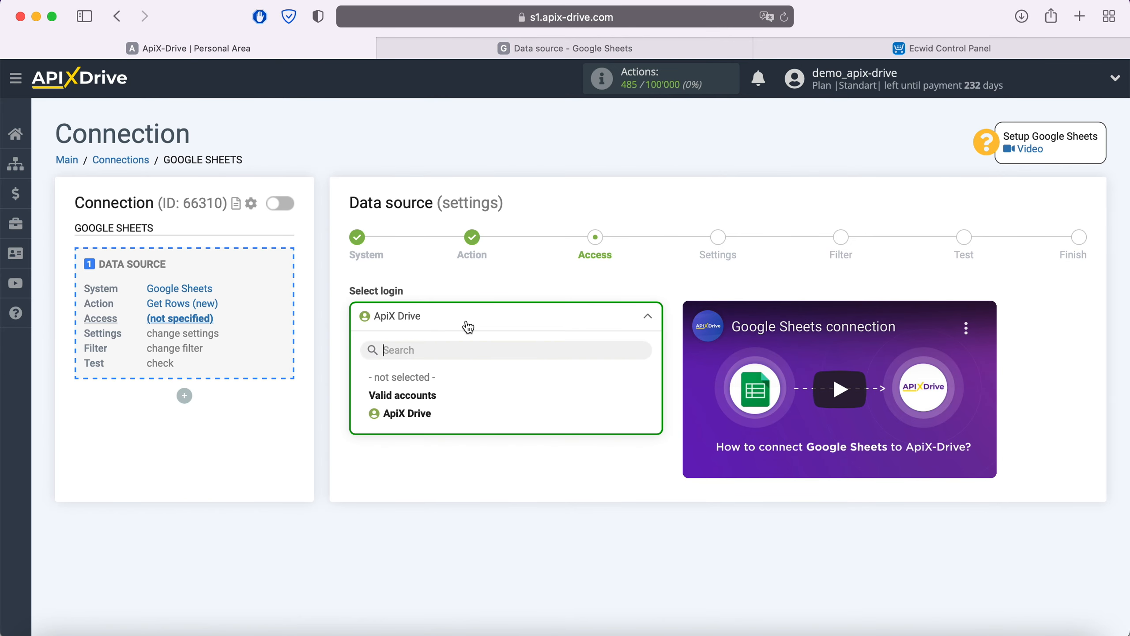
{"action": "left_click", "coordinate": [430, 411]}
{"action": "left_click", "coordinate": [437, 407]}
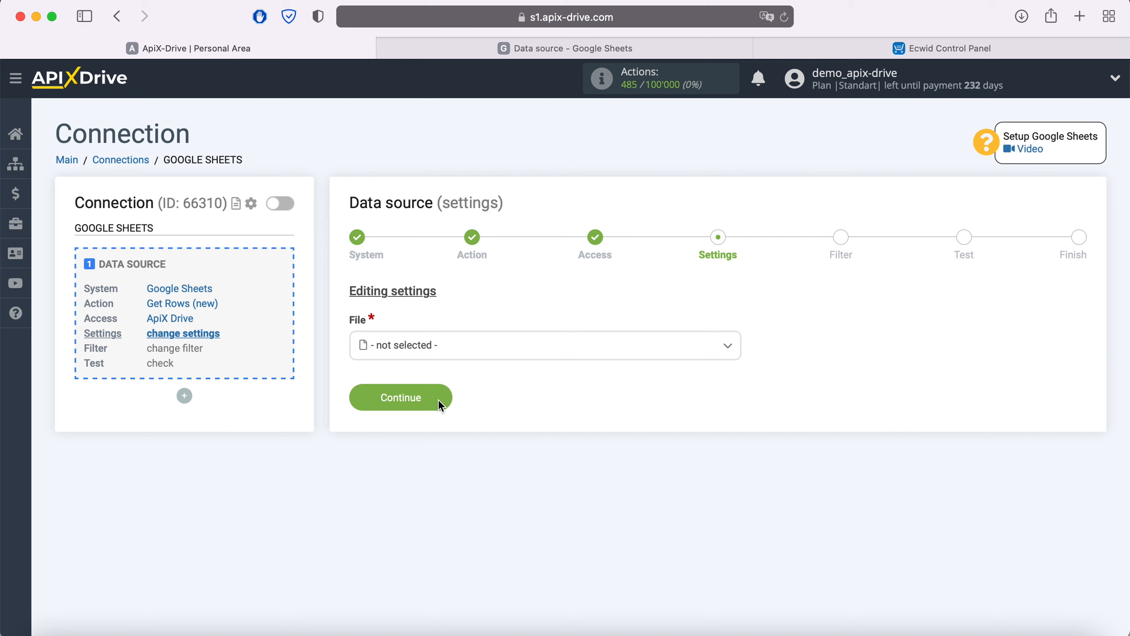
Set both the source file and its sheet to Data source
{"action": "left_click", "coordinate": [453, 354]}
{"action": "left_click", "coordinate": [421, 448]}
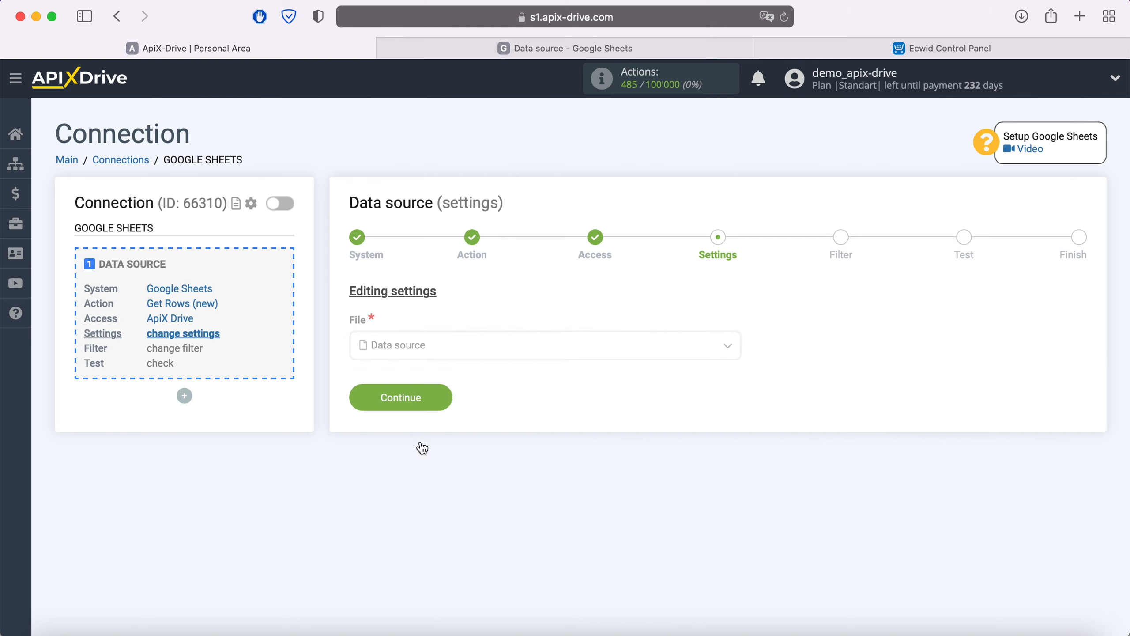
{"action": "left_click", "coordinate": [418, 423]}
{"action": "left_click", "coordinate": [423, 495]}
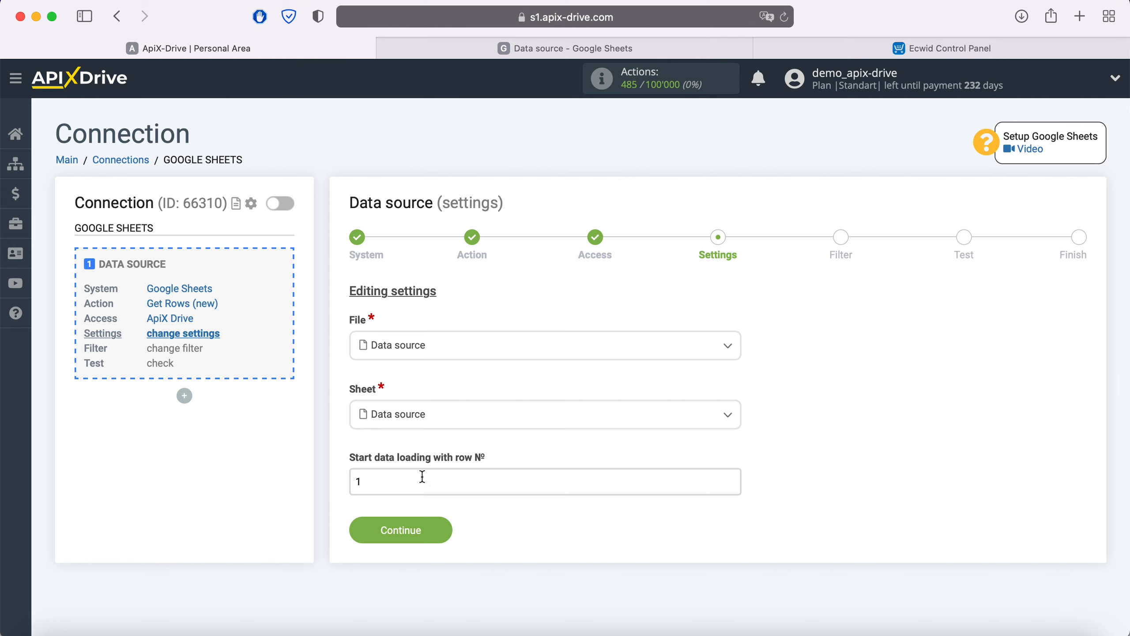
Check the header row in the source spreadsheet, and set data loading to start with row 2
{"action": "left_click", "coordinate": [517, 47]}
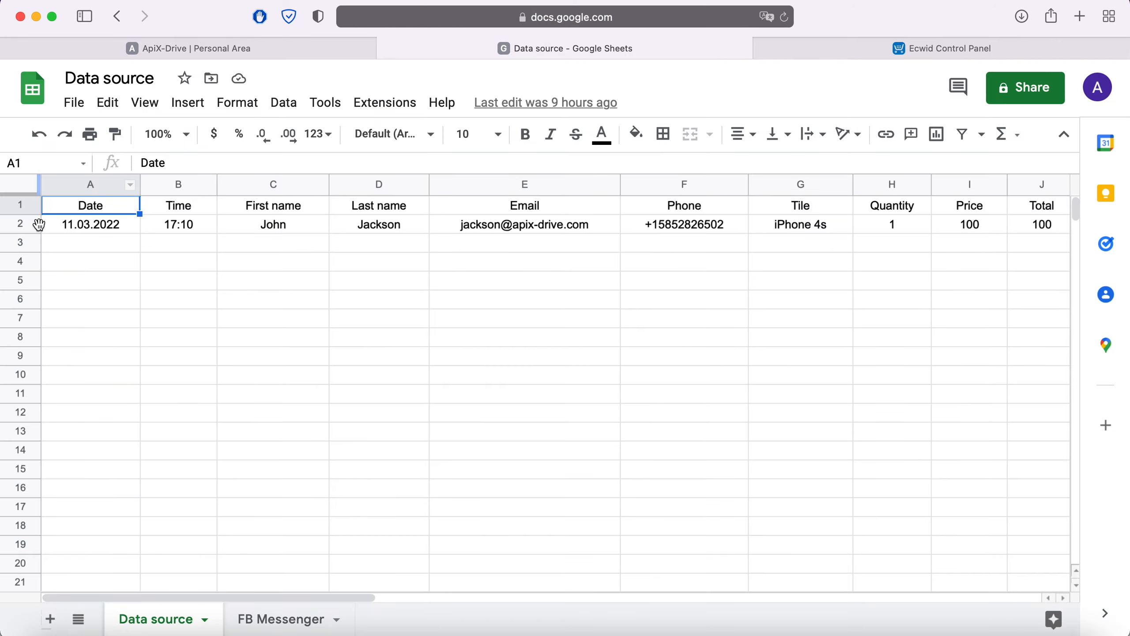
{"action": "left_click", "coordinate": [219, 49]}
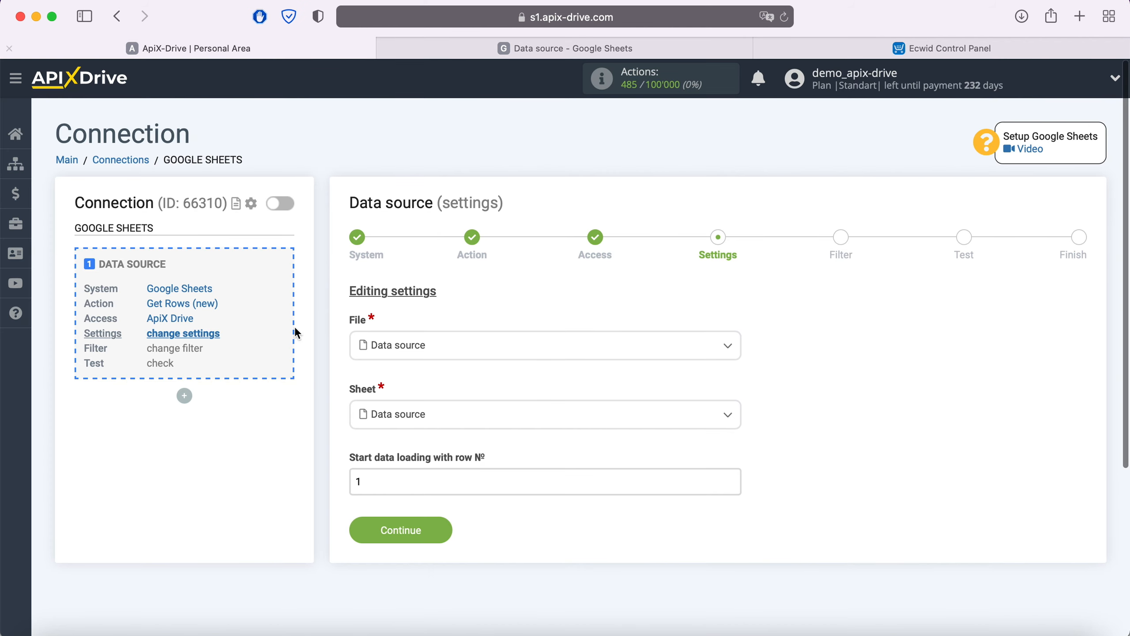
{"action": "left_click_drag", "start_coordinate": [362, 481], "coordinate": [338, 480]}
{"action": "type", "text": "2"}
{"action": "left_click", "coordinate": [439, 528]}
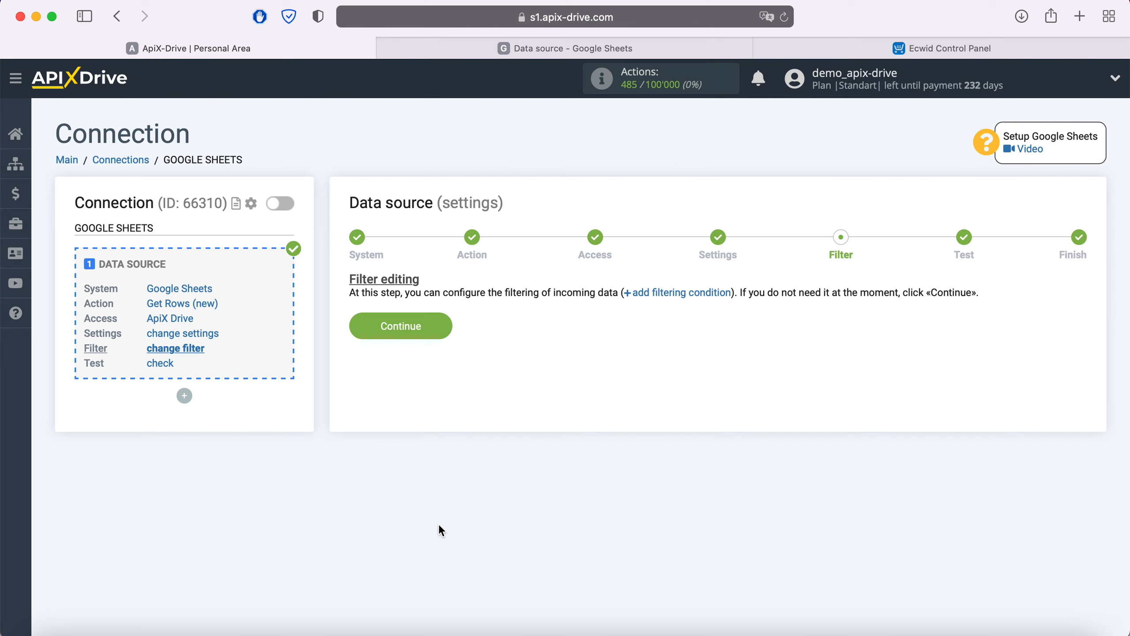
Finish the data source setup without a filter condition and start configuring data receiving
{"action": "left_click", "coordinate": [442, 326]}
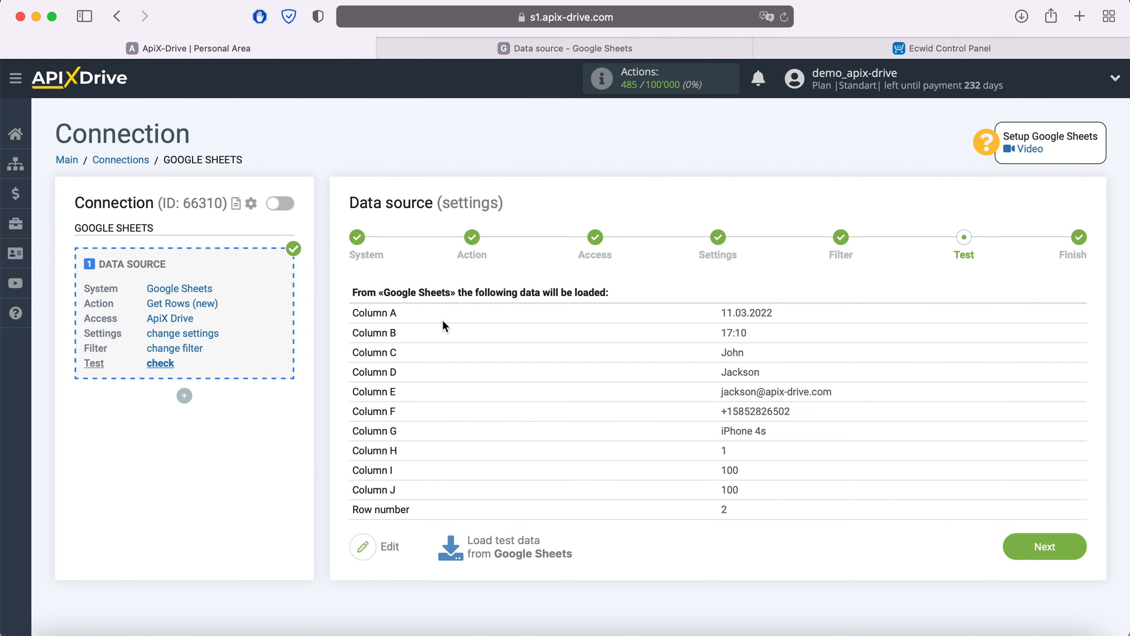
{"action": "left_click", "coordinate": [1075, 548]}
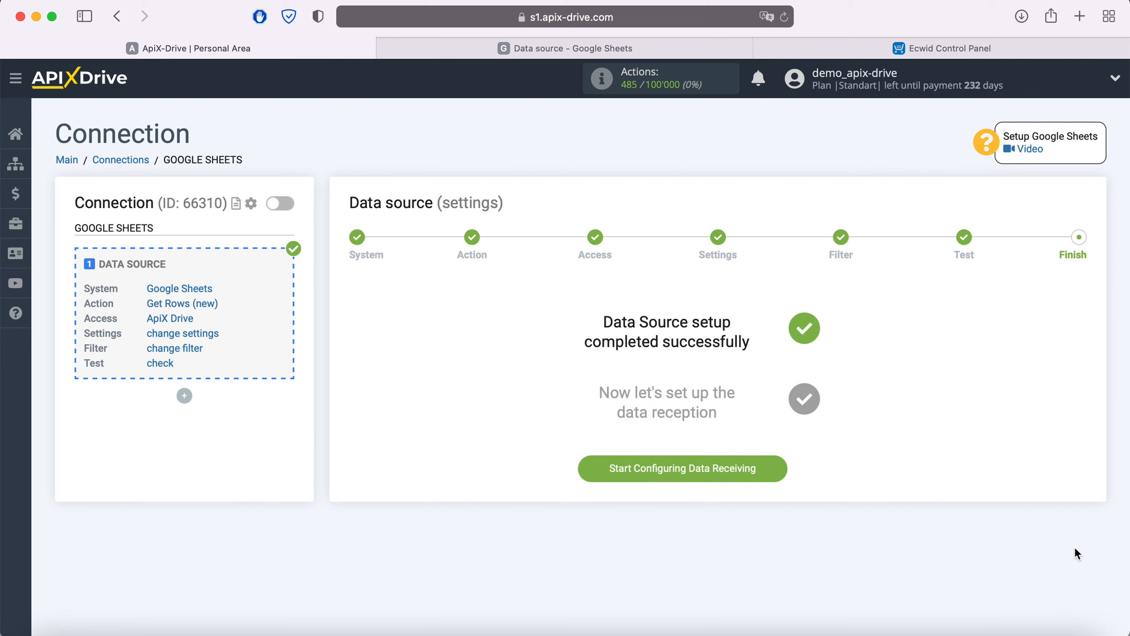
{"action": "left_click", "coordinate": [773, 465]}
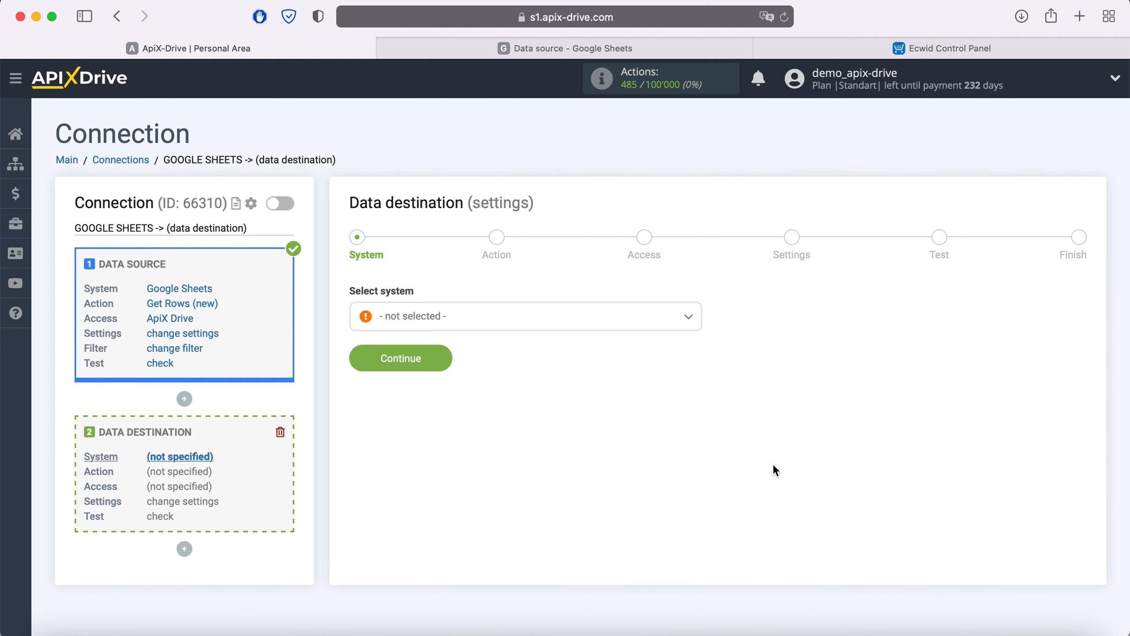
Set Ecwid as the data destination system
{"action": "left_click", "coordinate": [577, 326]}
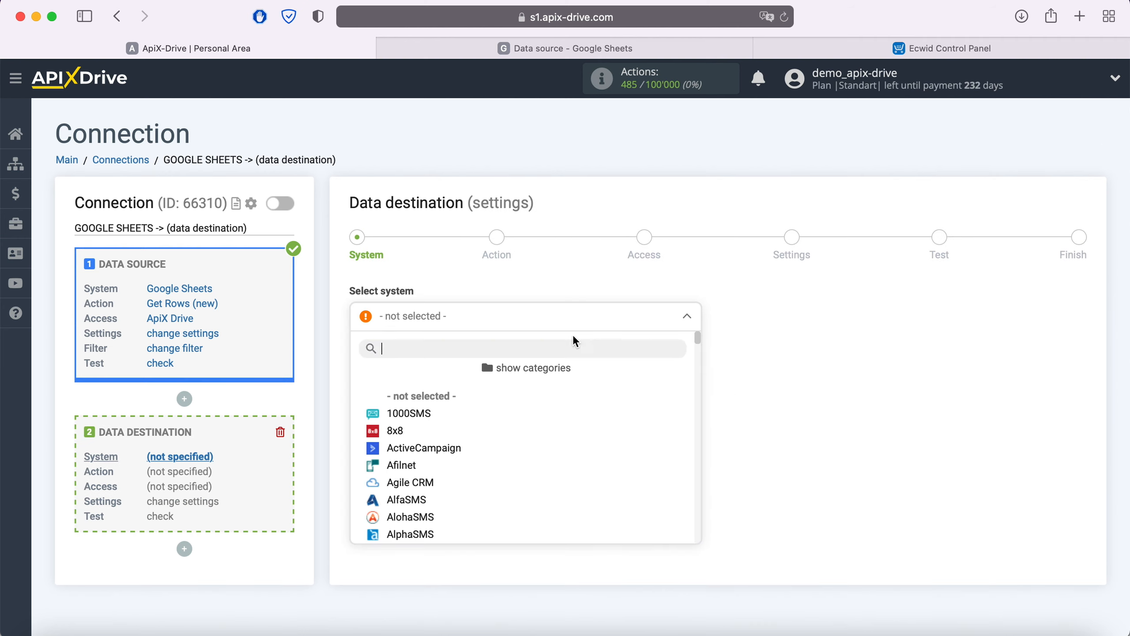
{"action": "scroll", "coordinate": [581, 403], "scroll_direction": "down", "scroll_amount": 2}
{"action": "scroll", "coordinate": [582, 403], "scroll_direction": "down", "scroll_amount": 15}
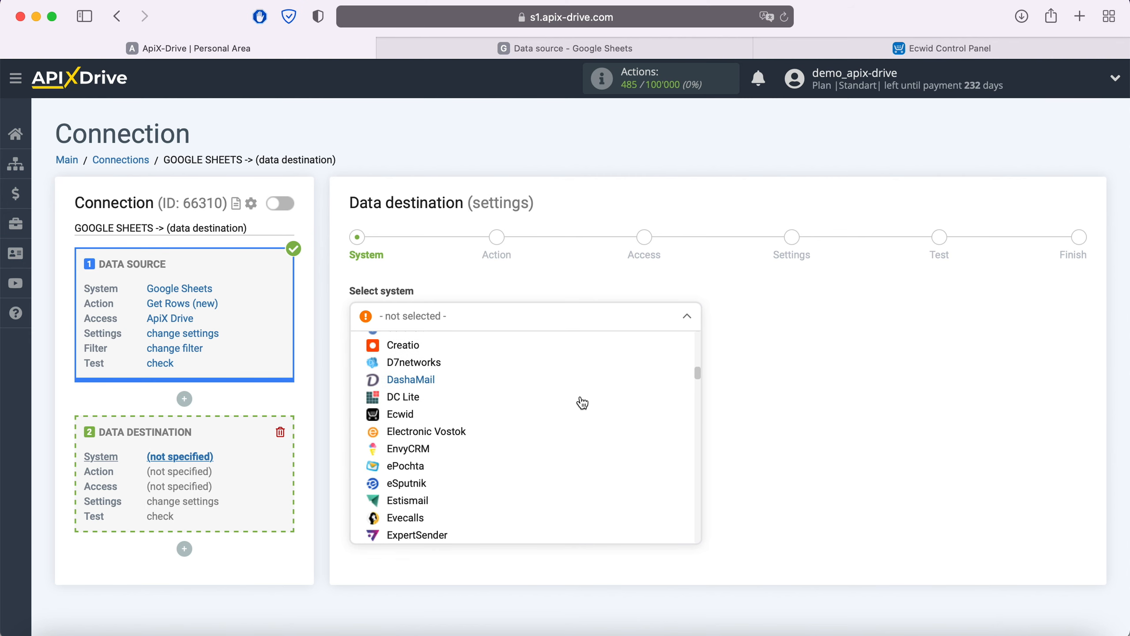
{"action": "left_click", "coordinate": [401, 405]}
{"action": "left_click", "coordinate": [437, 361]}
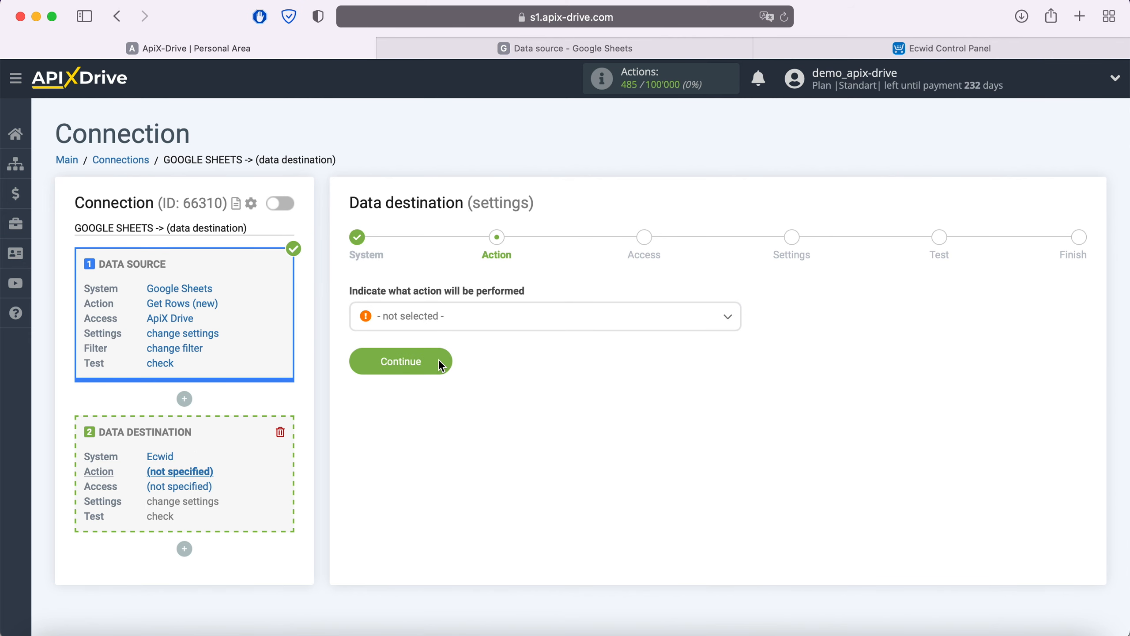
Set the action performed in the Ecwid destination to Create Order
{"action": "left_click", "coordinate": [478, 322]}
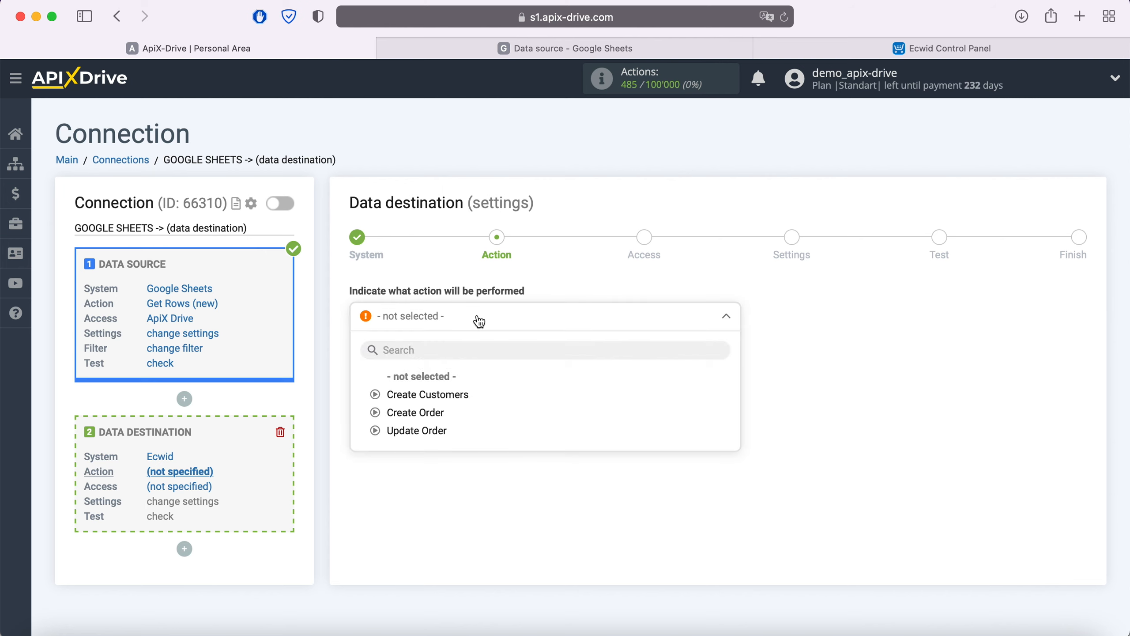
{"action": "left_click", "coordinate": [436, 413]}
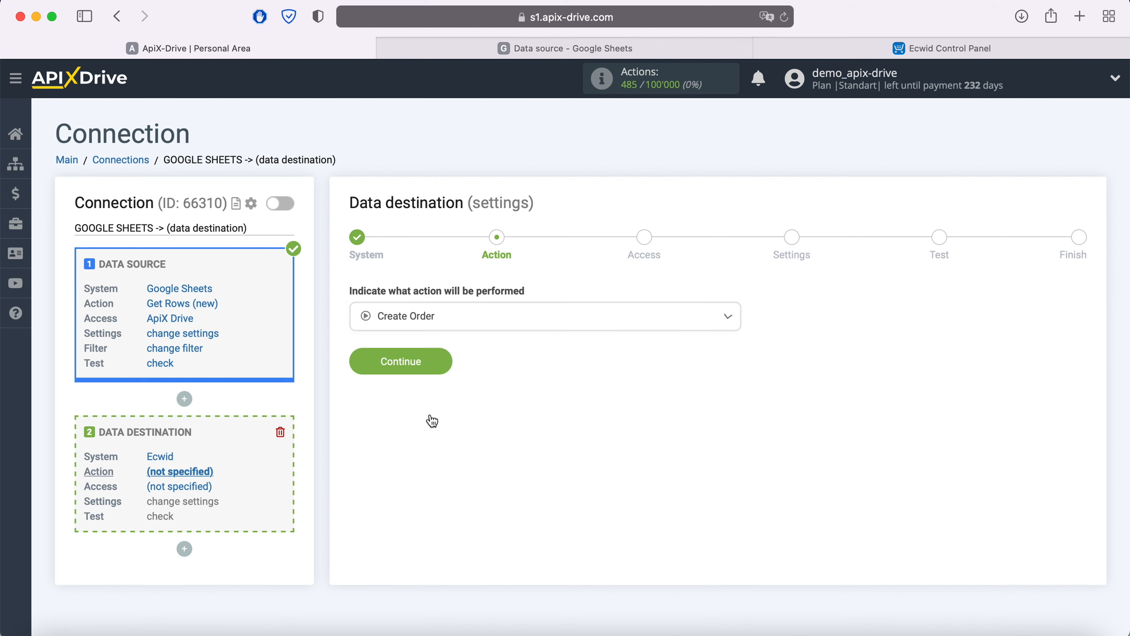
{"action": "left_click", "coordinate": [442, 361]}
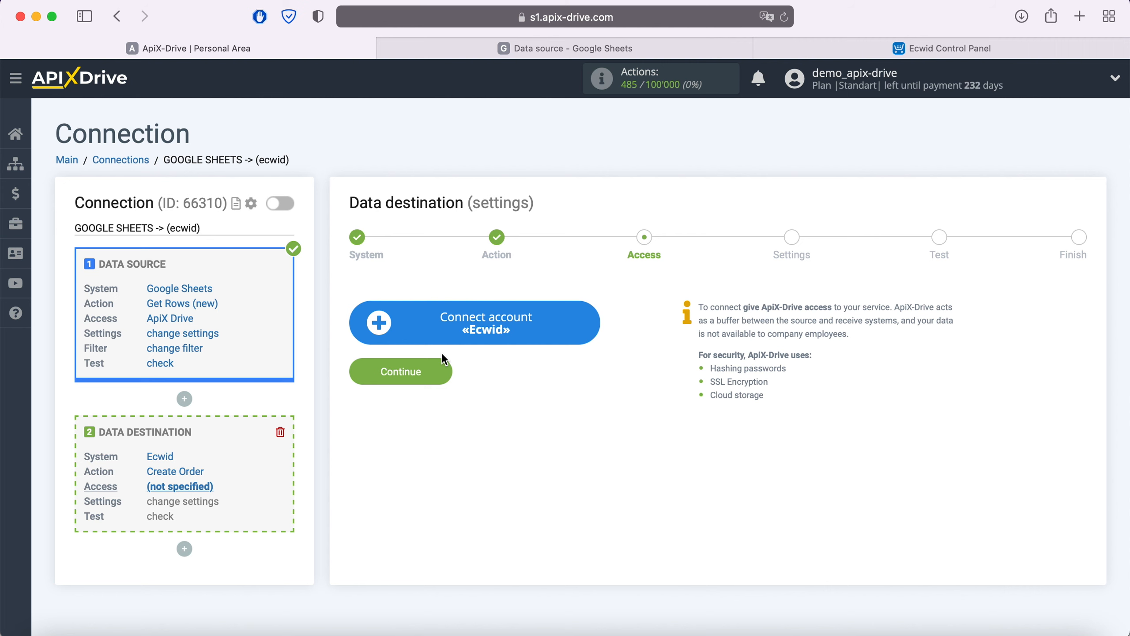
Connect an Ecwid account by signing in with the account e-mail and password
{"action": "left_click", "coordinate": [589, 319]}
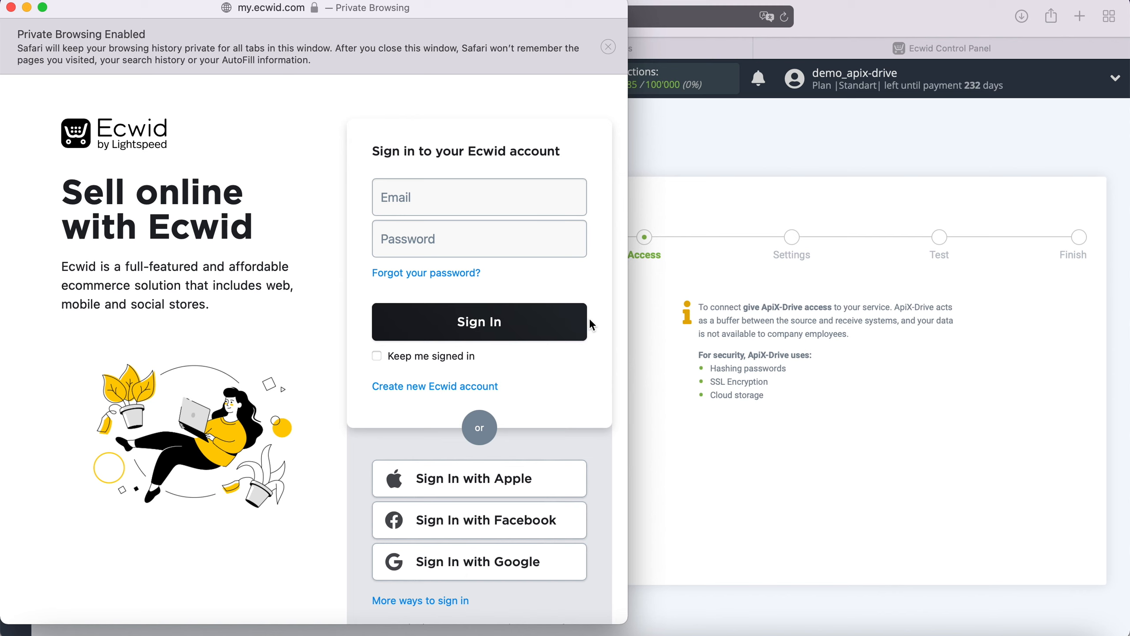
{"action": "right_click", "coordinate": [436, 197]}
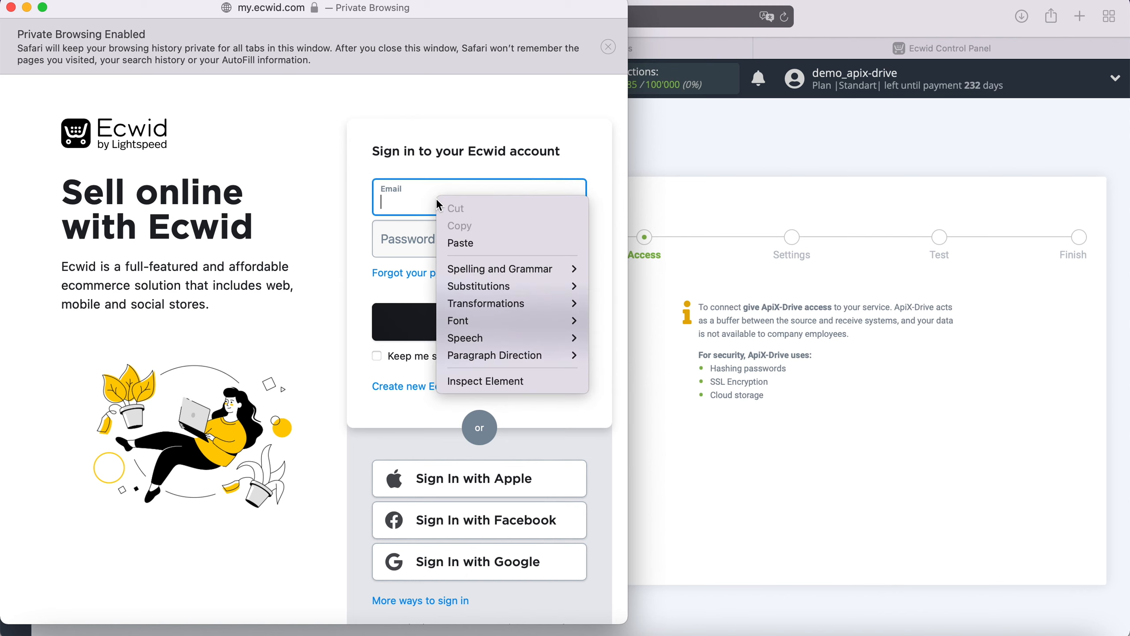
{"action": "left_click", "coordinate": [469, 234]}
{"action": "left_click", "coordinate": [469, 236]}
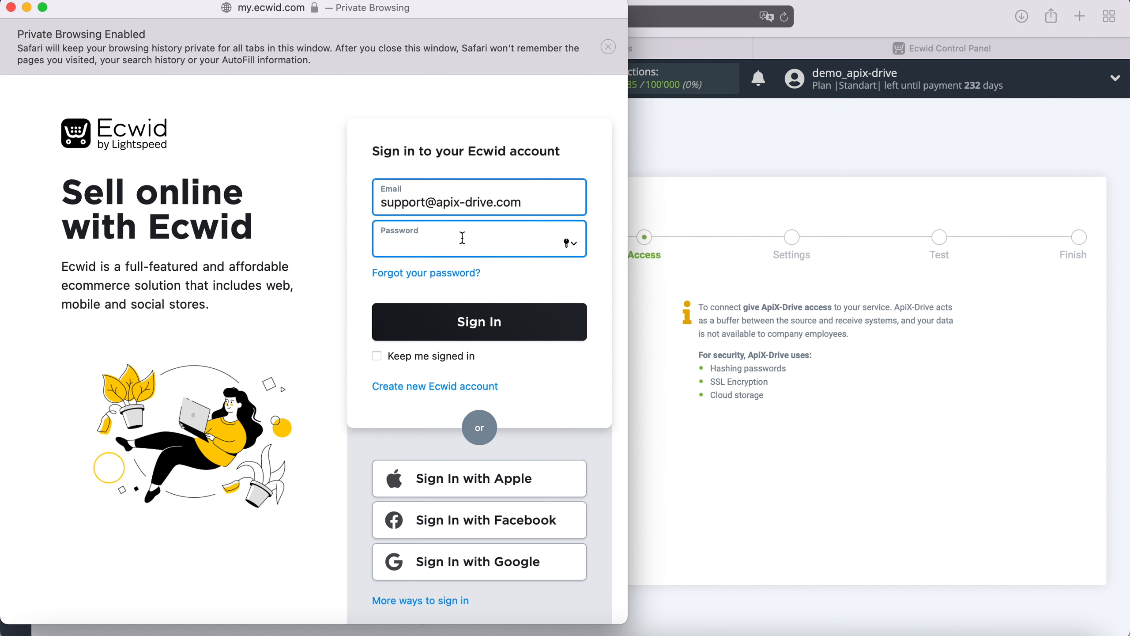
{"action": "type", "text": "••••••••••••"}
{"action": "left_click", "coordinate": [523, 323]}
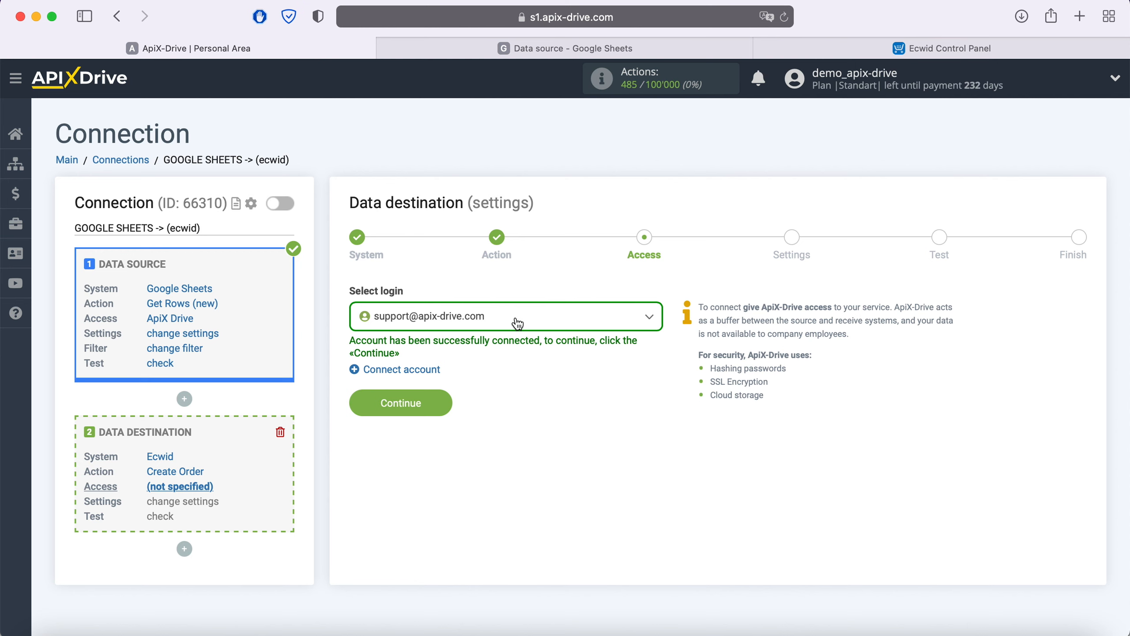
Choose the connected Ecwid login for the data destination and proceed to its settings
{"action": "left_click", "coordinate": [522, 320]}
{"action": "left_click", "coordinate": [470, 413]}
{"action": "left_click", "coordinate": [443, 405]}
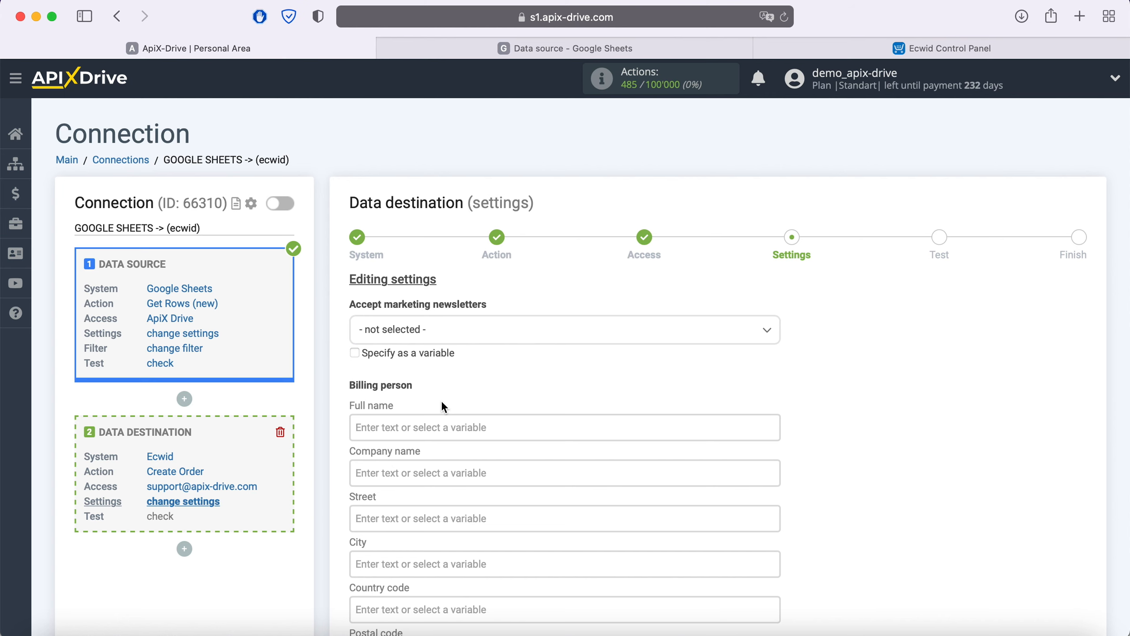
Map the billing person's full name to Google Sheets Column C followed by Column D
{"action": "left_click", "coordinate": [428, 423]}
{"action": "scroll", "coordinate": [591, 360], "scroll_direction": "down", "scroll_amount": 3}
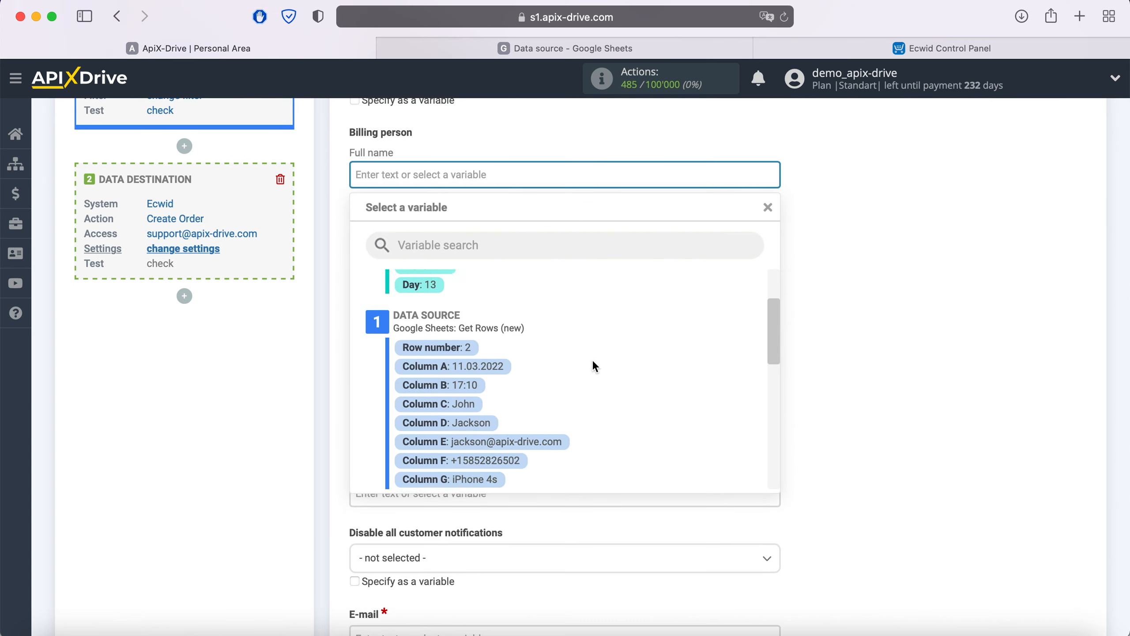
{"action": "left_click", "coordinate": [473, 403]}
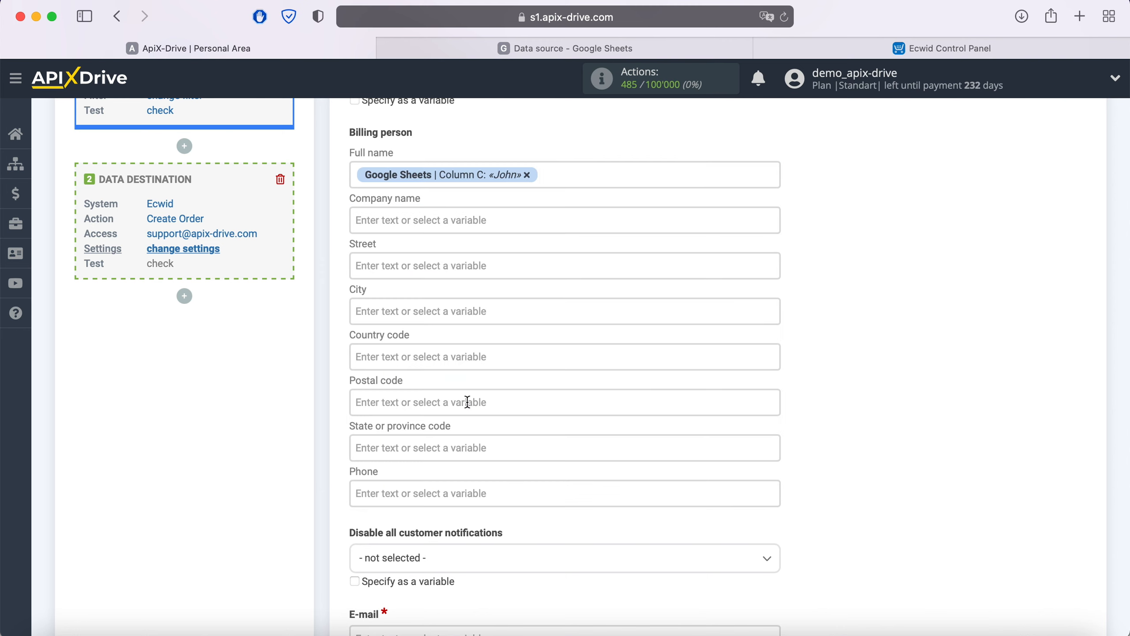
{"action": "left_click", "coordinate": [603, 175]}
{"action": "left_click", "coordinate": [487, 421]}
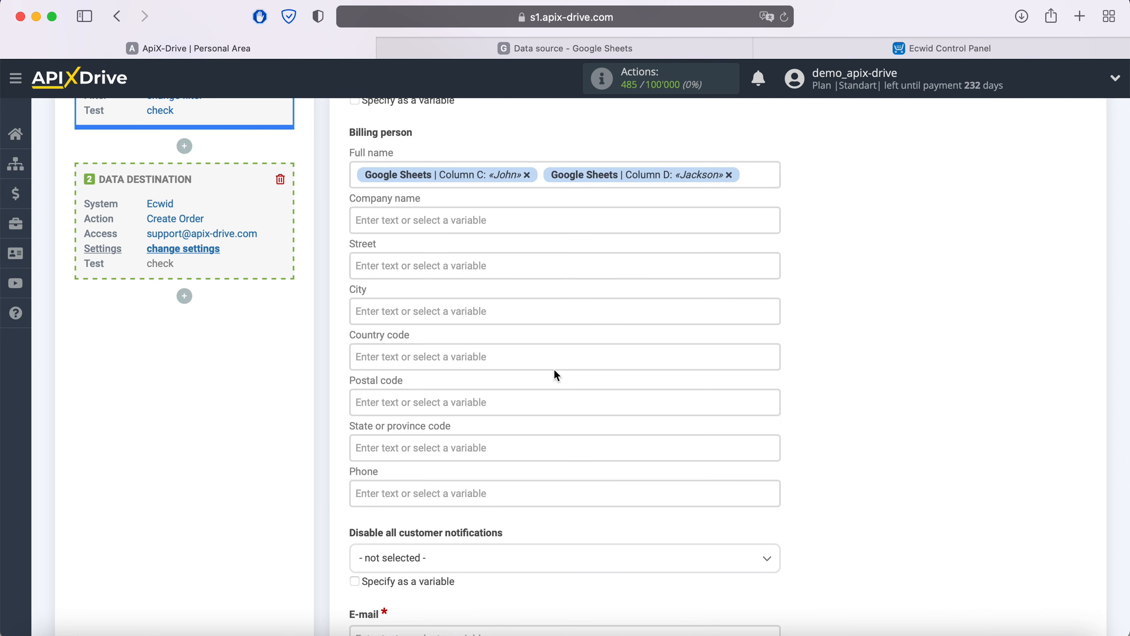
Map the billing person's phone to Google Sheets Column F
{"action": "scroll", "coordinate": [605, 338], "scroll_direction": "down", "scroll_amount": 1}
{"action": "scroll", "coordinate": [607, 340], "scroll_direction": "down", "scroll_amount": 3}
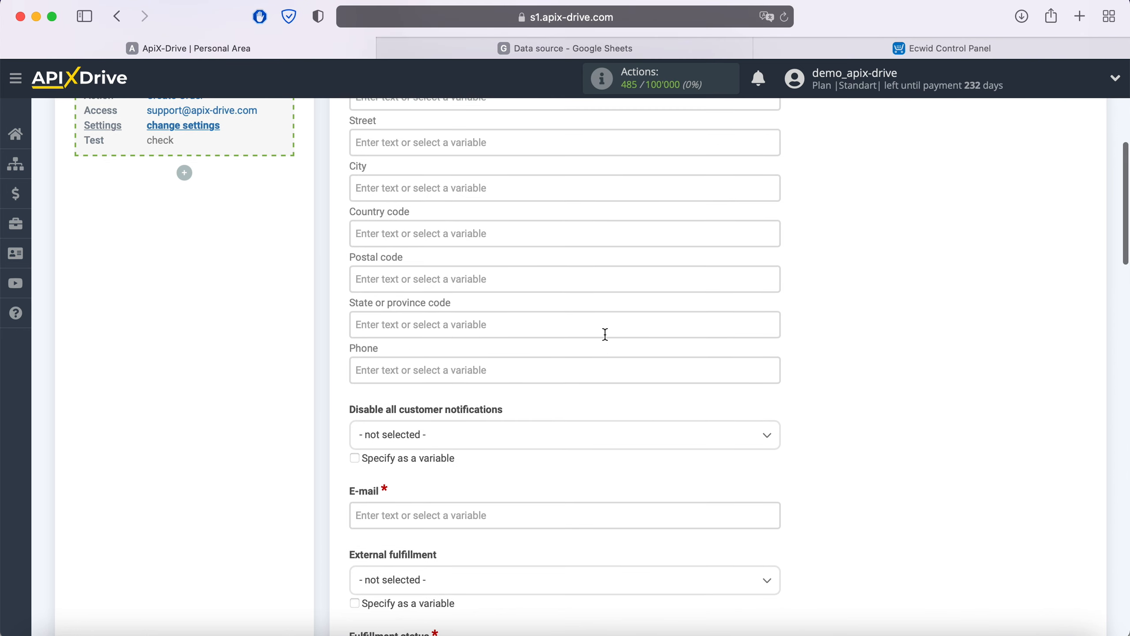
{"action": "left_click", "coordinate": [526, 372]}
{"action": "scroll", "coordinate": [623, 336], "scroll_direction": "down", "scroll_amount": 5}
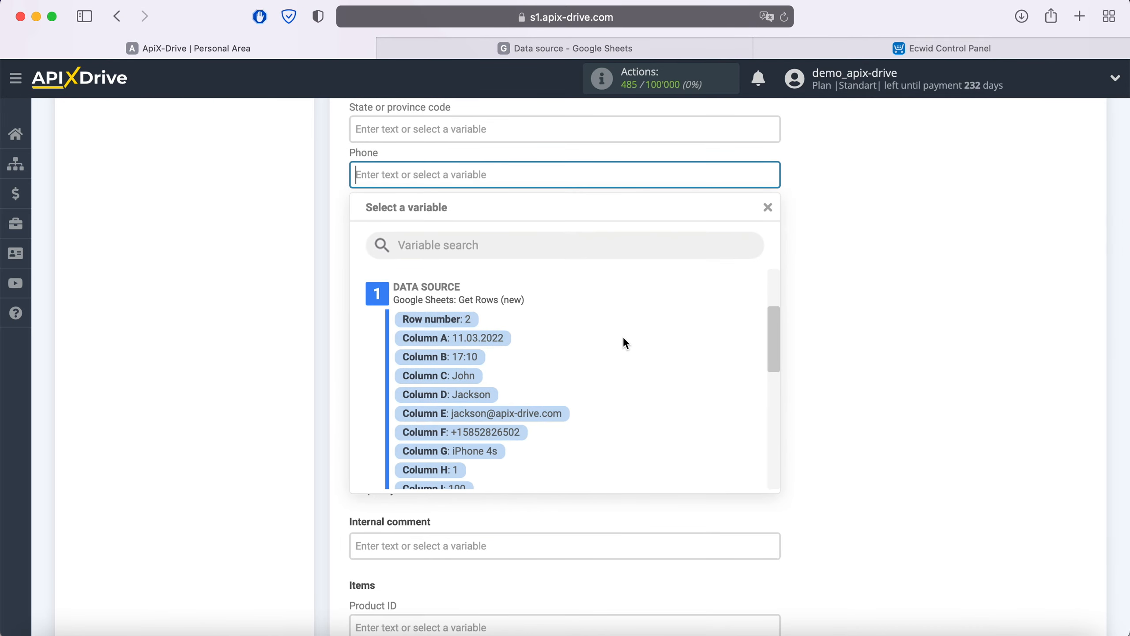
{"action": "left_click", "coordinate": [517, 429]}
Map the order's E-mail to Google Sheets Column E and set the fulfillment status to Awaiting processing
{"action": "left_click", "coordinate": [471, 318]}
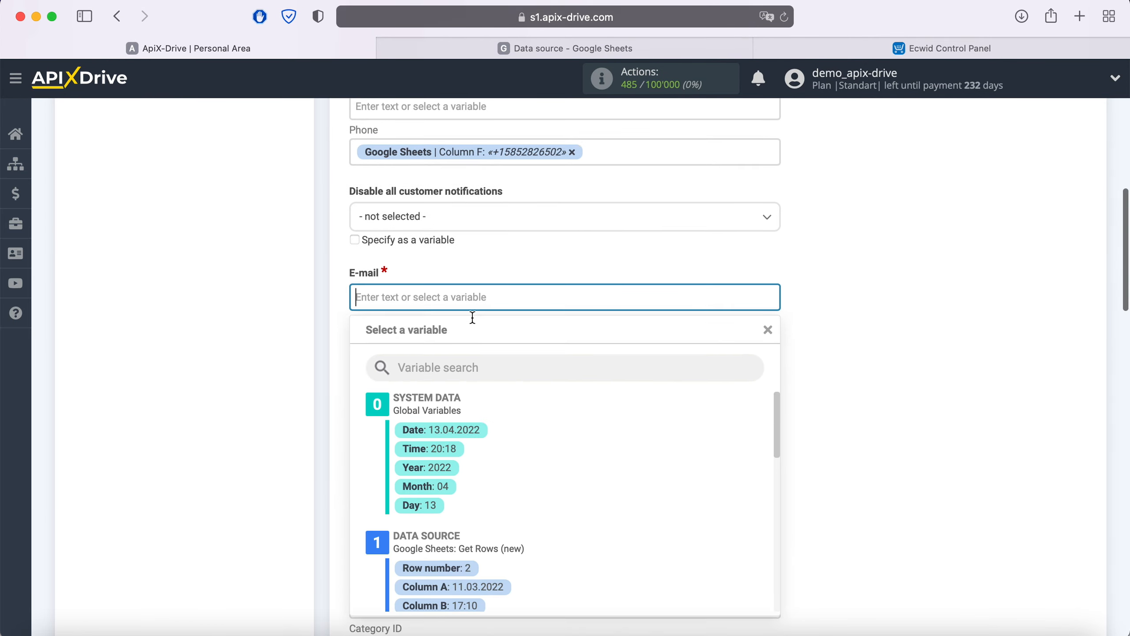
{"action": "scroll", "coordinate": [588, 363], "scroll_direction": "down", "scroll_amount": 2}
{"action": "scroll", "coordinate": [588, 363], "scroll_direction": "down", "scroll_amount": 2}
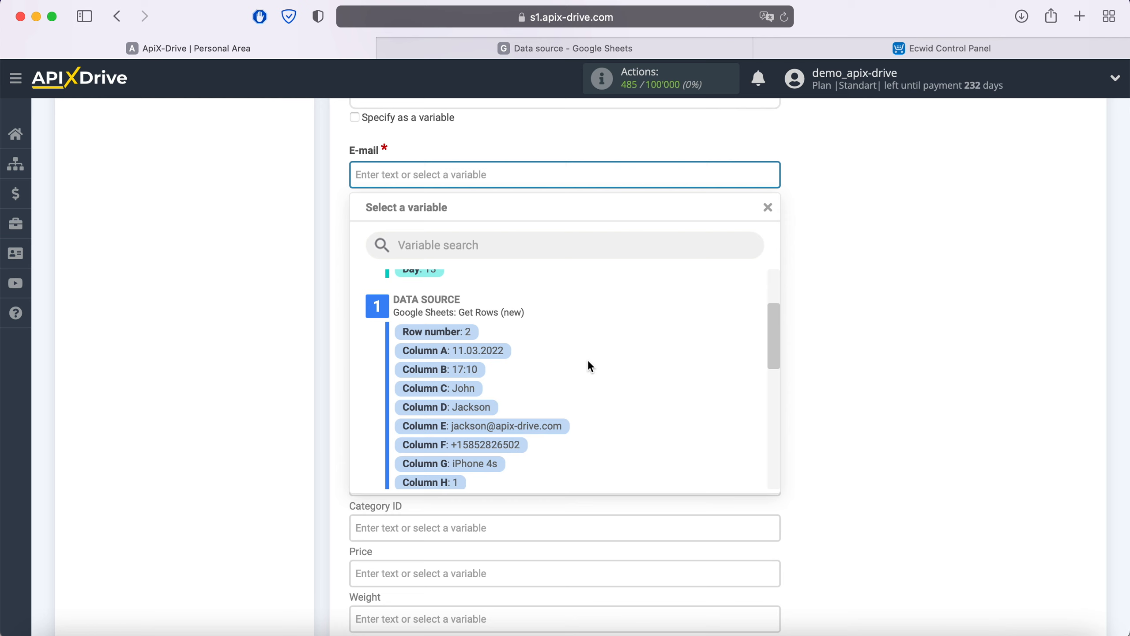
{"action": "left_click", "coordinate": [543, 428]}
{"action": "left_click", "coordinate": [517, 321]}
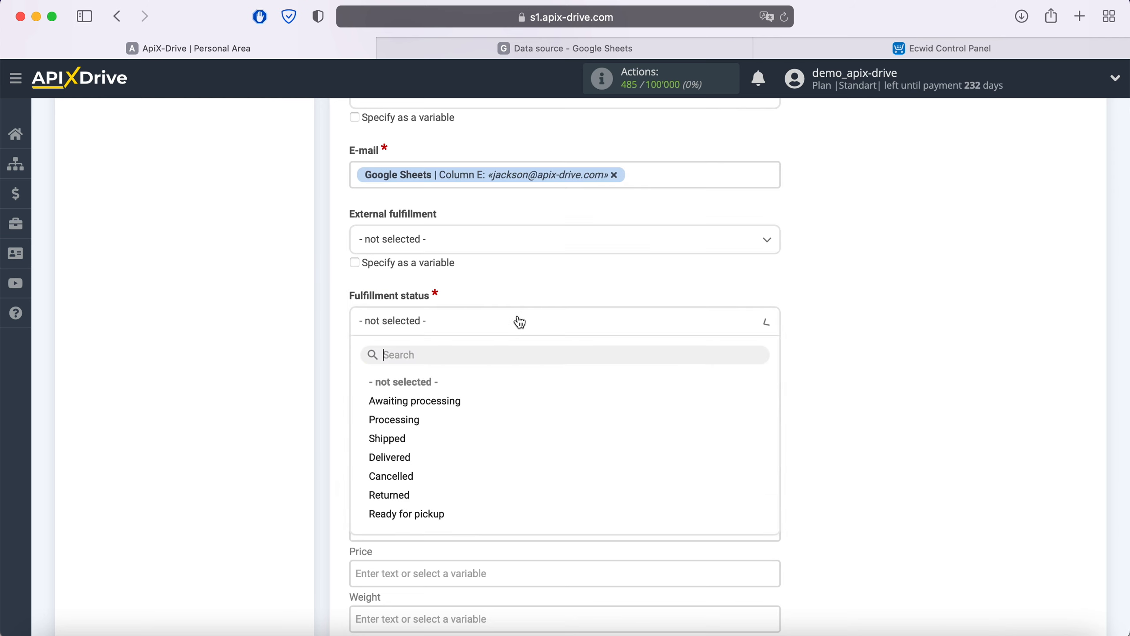
{"action": "left_click", "coordinate": [444, 403]}
Map the item's price to Google Sheets Column I in the Items section
{"action": "scroll", "coordinate": [532, 342], "scroll_direction": "down", "scroll_amount": 5}
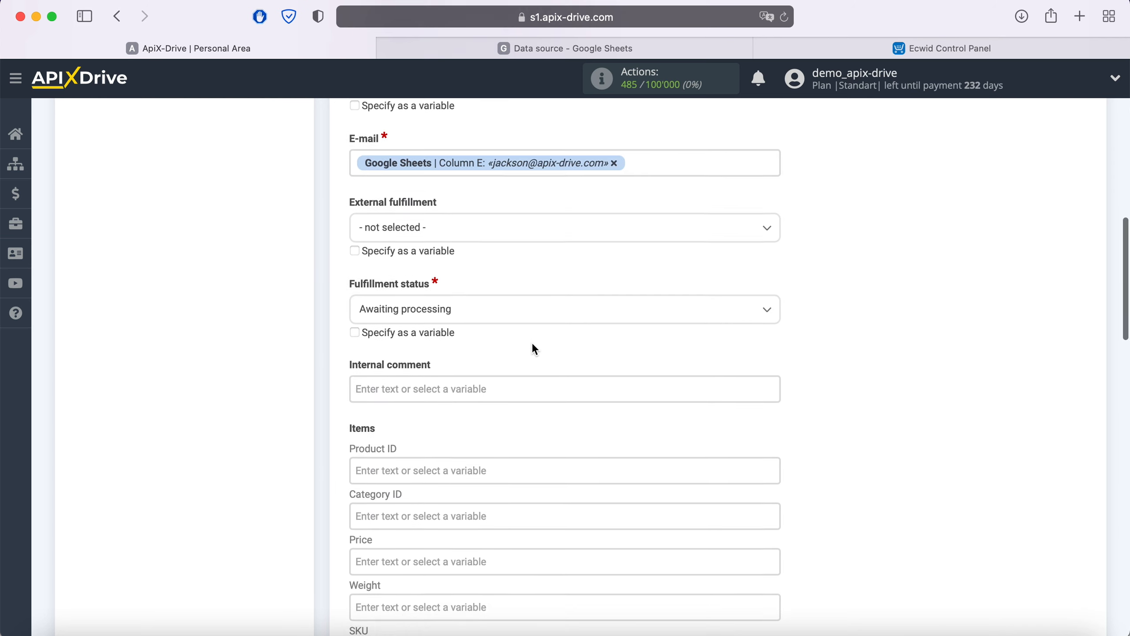
{"action": "scroll", "coordinate": [532, 343], "scroll_direction": "down", "scroll_amount": 2}
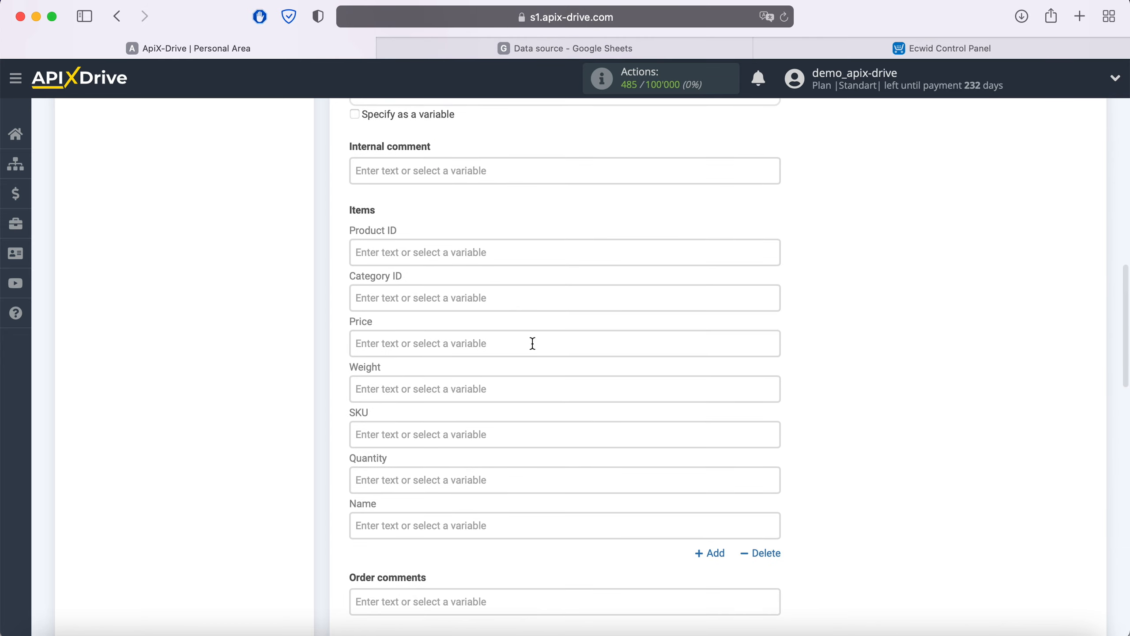
{"action": "scroll", "coordinate": [532, 342], "scroll_direction": "down", "scroll_amount": 2}
{"action": "left_click", "coordinate": [456, 311]}
{"action": "scroll", "coordinate": [580, 342], "scroll_direction": "down", "scroll_amount": 3}
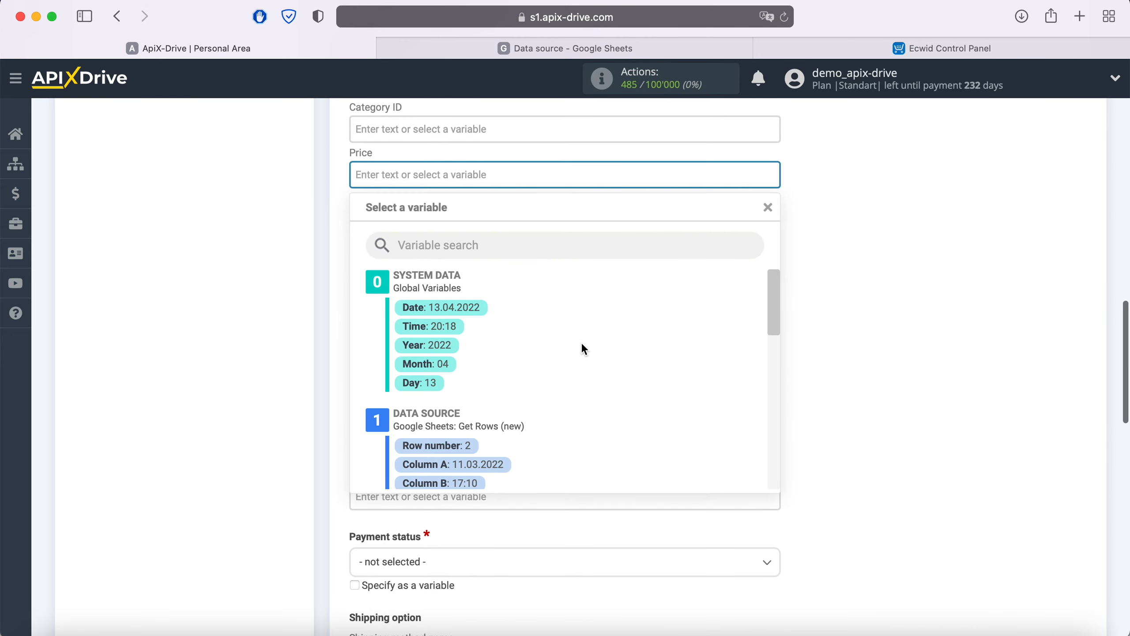
{"action": "scroll", "coordinate": [580, 341], "scroll_direction": "down", "scroll_amount": 4}
{"action": "scroll", "coordinate": [581, 341], "scroll_direction": "down", "scroll_amount": 2}
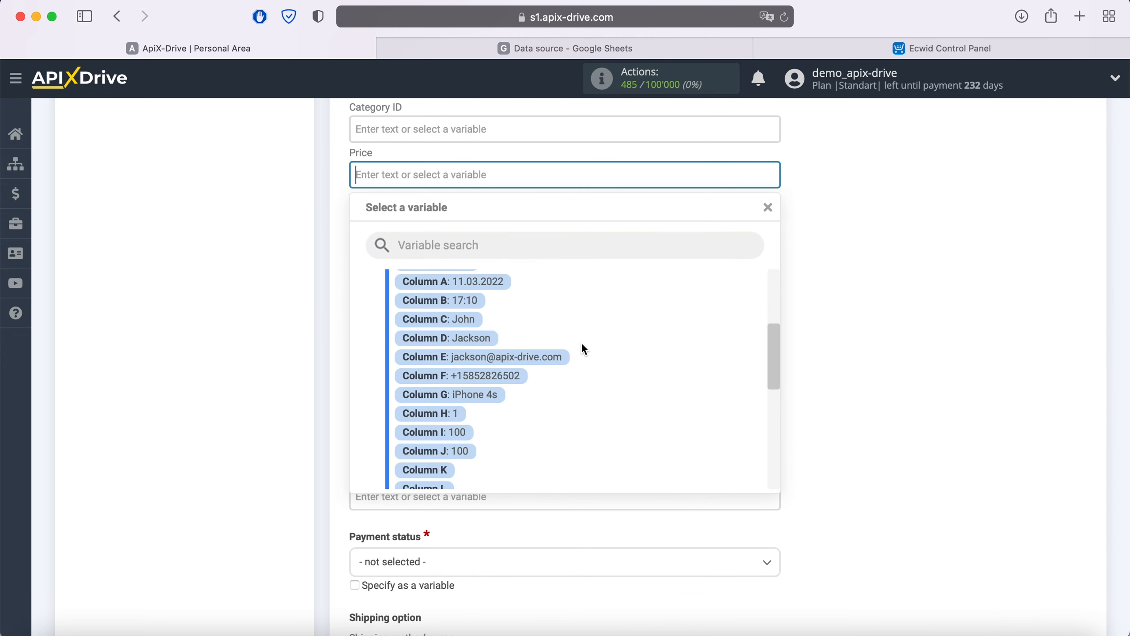
{"action": "left_click", "coordinate": [459, 433]}
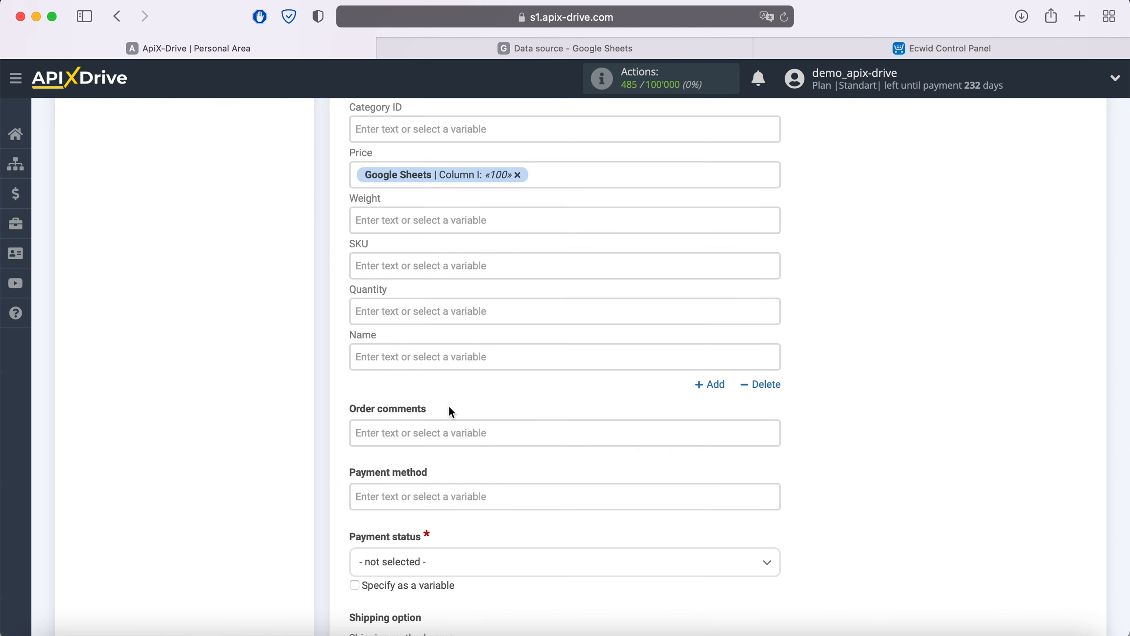
Map the item's quantity to Google Sheets Column H and its name to Column G
{"action": "left_click", "coordinate": [429, 311]}
{"action": "scroll", "coordinate": [483, 340], "scroll_direction": "down", "scroll_amount": 3}
{"action": "scroll", "coordinate": [604, 378], "scroll_direction": "down", "scroll_amount": 4}
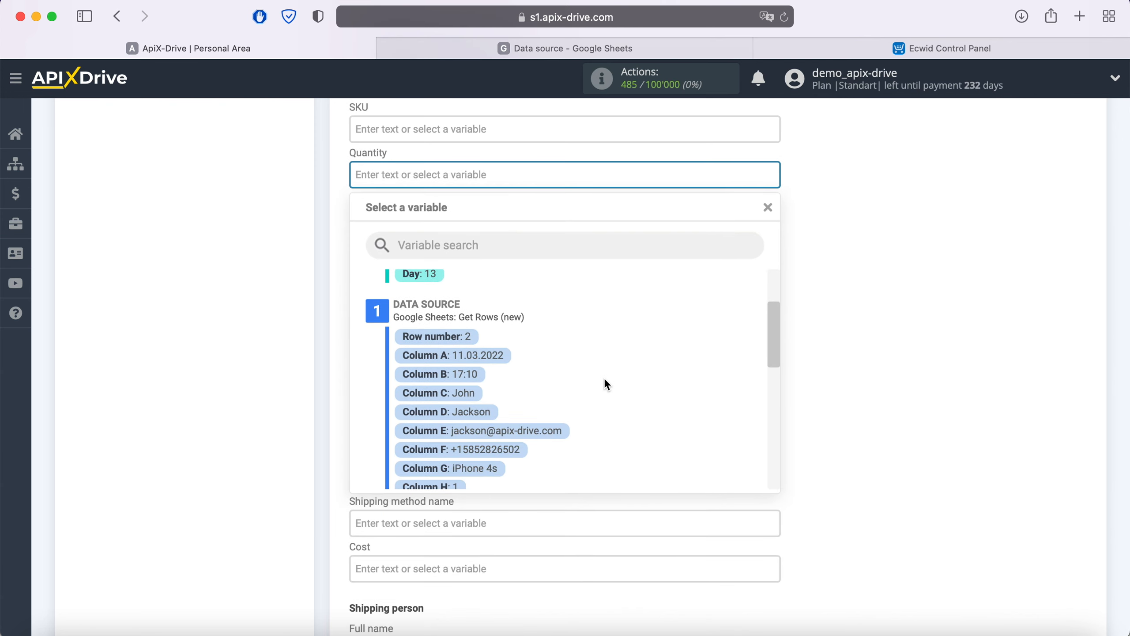
{"action": "left_click", "coordinate": [452, 467]}
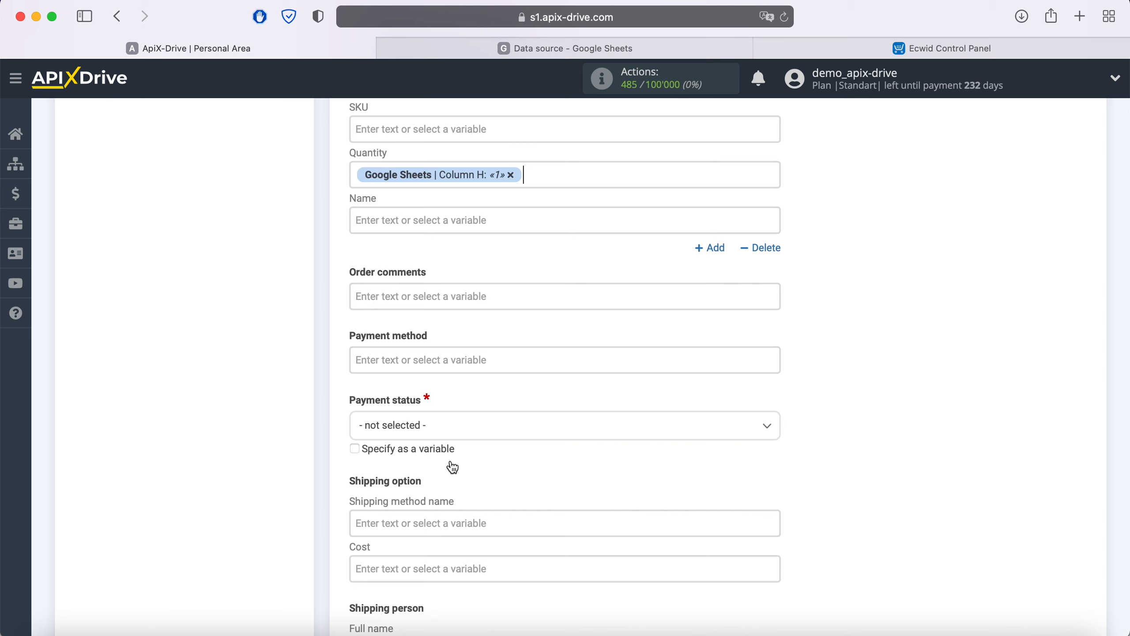
{"action": "left_click", "coordinate": [391, 220]}
{"action": "scroll", "coordinate": [546, 325], "scroll_direction": "down", "scroll_amount": 1}
{"action": "scroll", "coordinate": [544, 318], "scroll_direction": "down", "scroll_amount": 4}
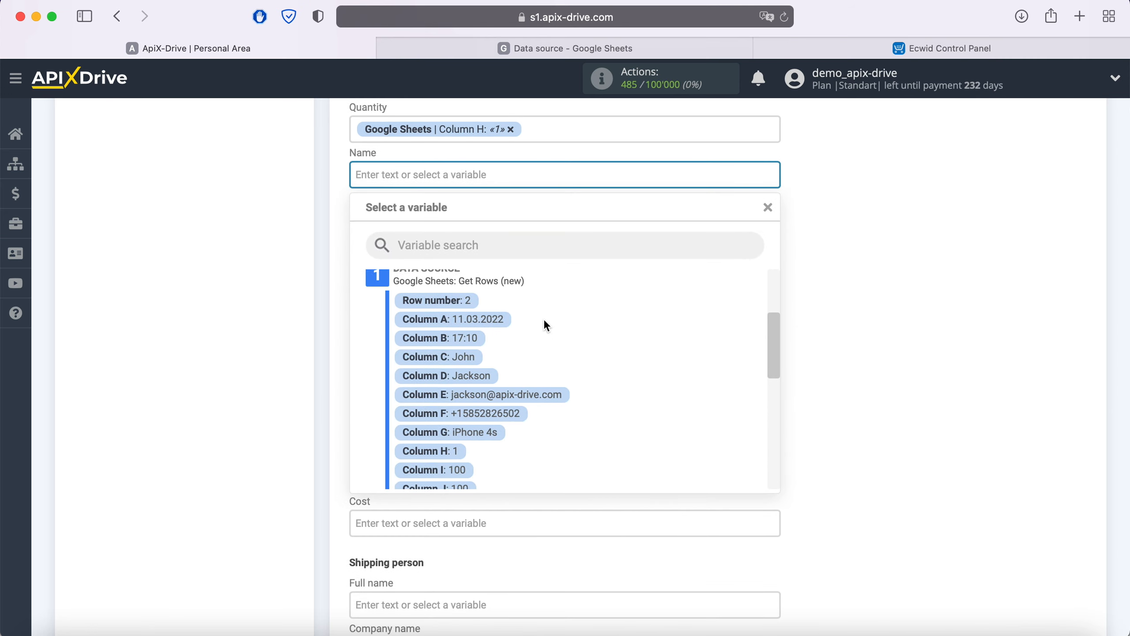
{"action": "left_click", "coordinate": [491, 432]}
Fill the order comments with "New row" followed by Google Sheets Column C, and set the payment status to Awaiting payment
{"action": "left_click", "coordinate": [449, 252]}
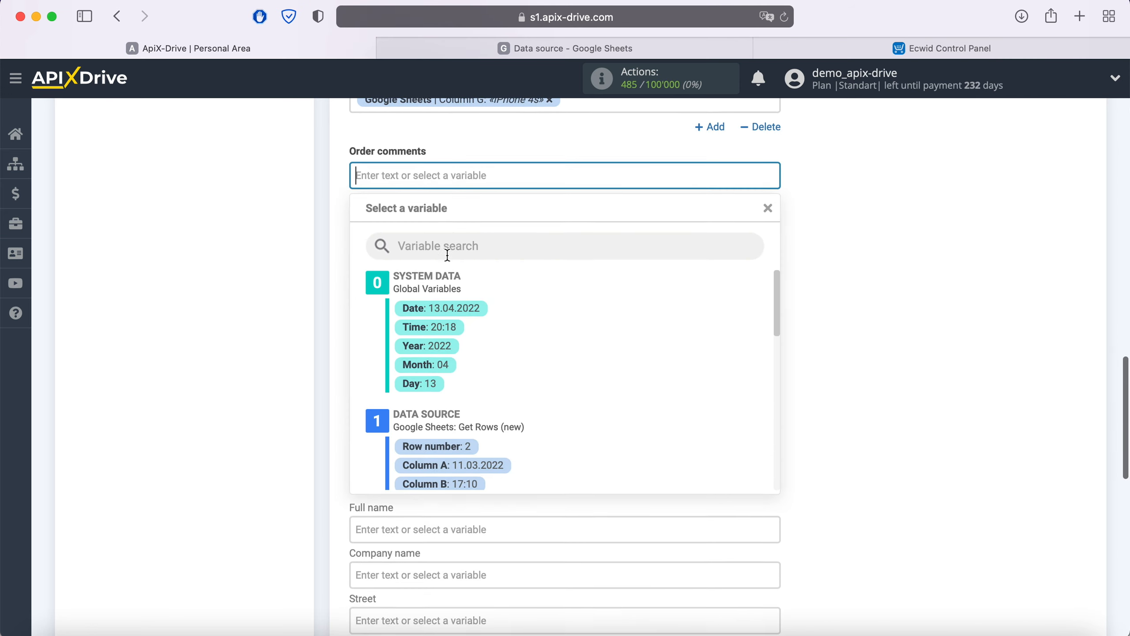
{"action": "scroll", "coordinate": [614, 379], "scroll_direction": "down", "scroll_amount": 3}
{"action": "scroll", "coordinate": [614, 379], "scroll_direction": "down", "scroll_amount": 2}
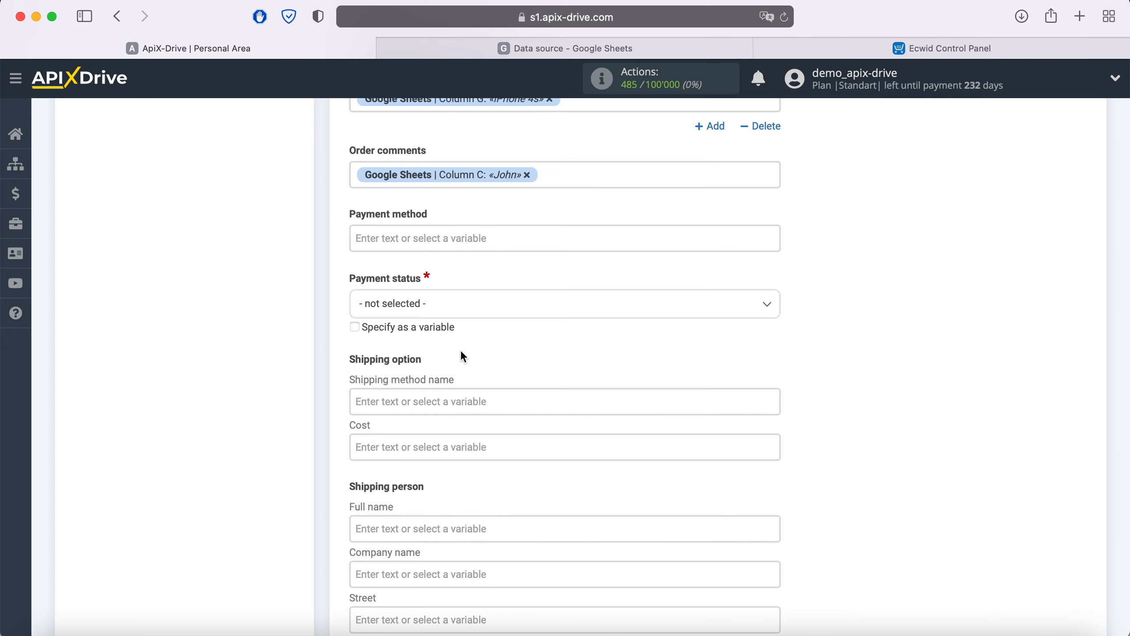
{"action": "left_click", "coordinate": [356, 175]}
{"action": "type", "text": "New "}
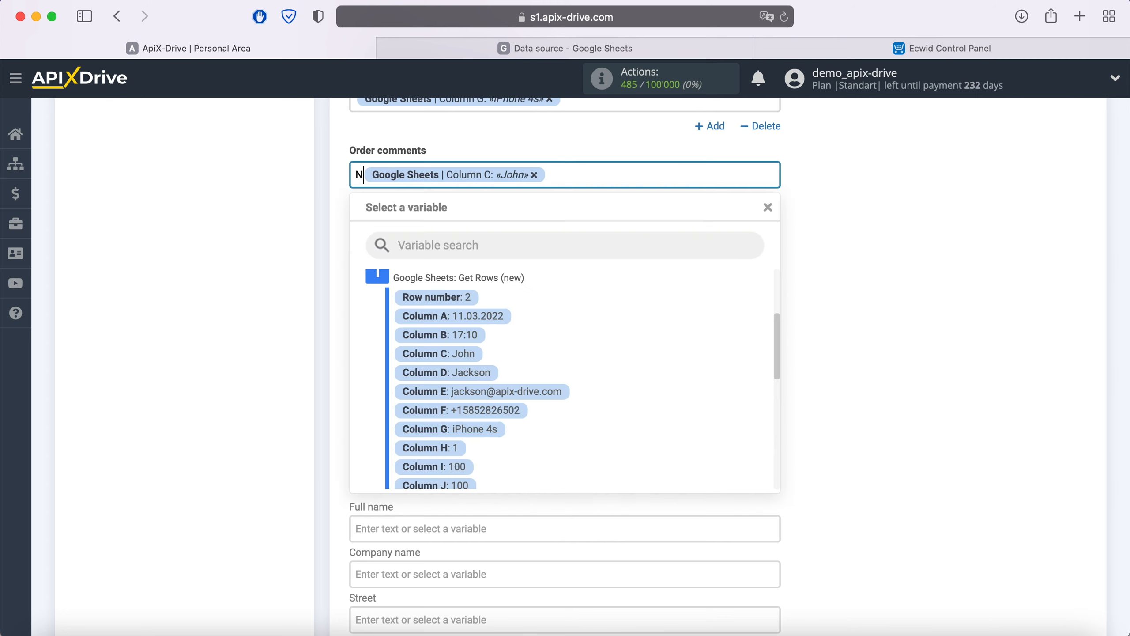
{"action": "type", "text": "row"}
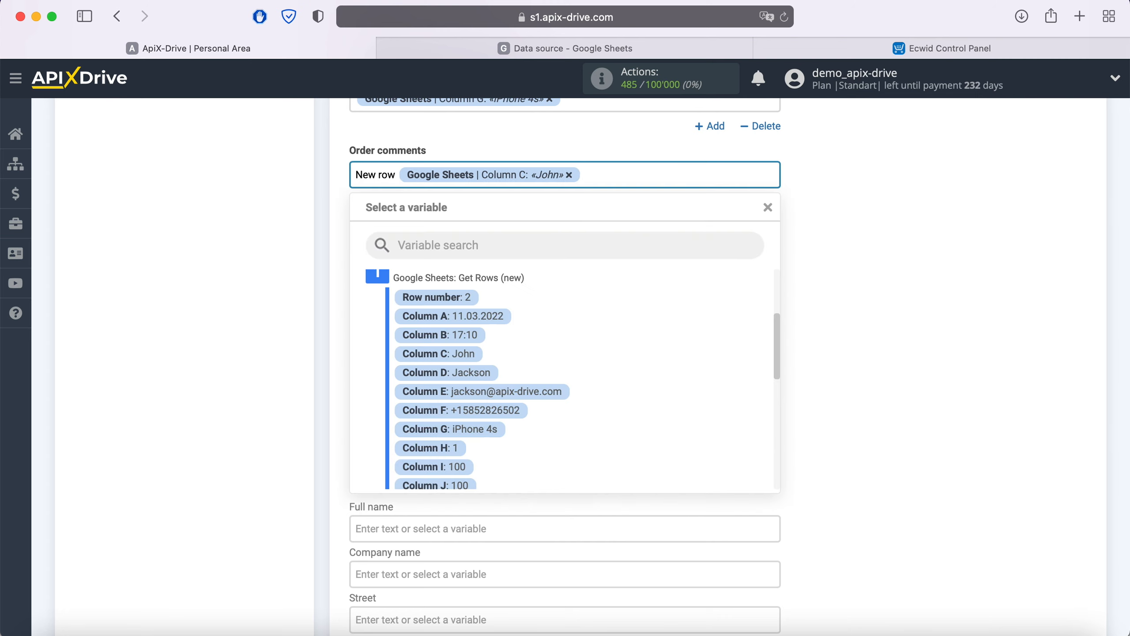
{"action": "left_click", "coordinate": [836, 249]}
{"action": "left_click", "coordinate": [520, 312]}
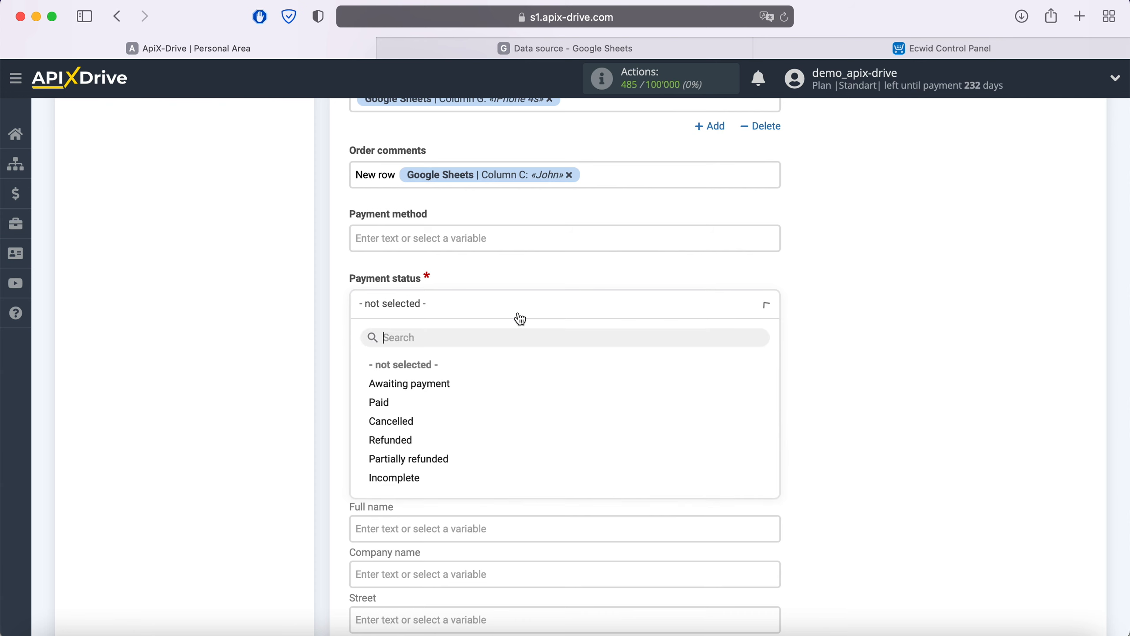
{"action": "left_click", "coordinate": [436, 383]}
Map the shipping person's full name to Google Sheets Column C followed by Column D
{"action": "scroll", "coordinate": [435, 387], "scroll_direction": "down", "scroll_amount": 3}
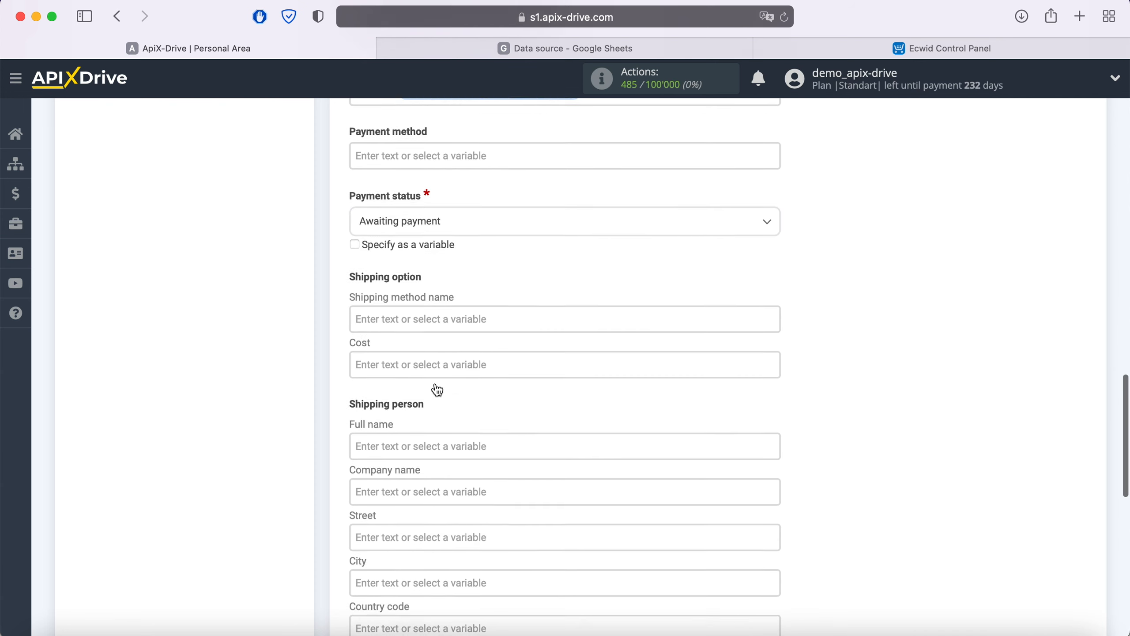
{"action": "scroll", "coordinate": [436, 385], "scroll_direction": "down", "scroll_amount": 2}
{"action": "left_click", "coordinate": [420, 320]}
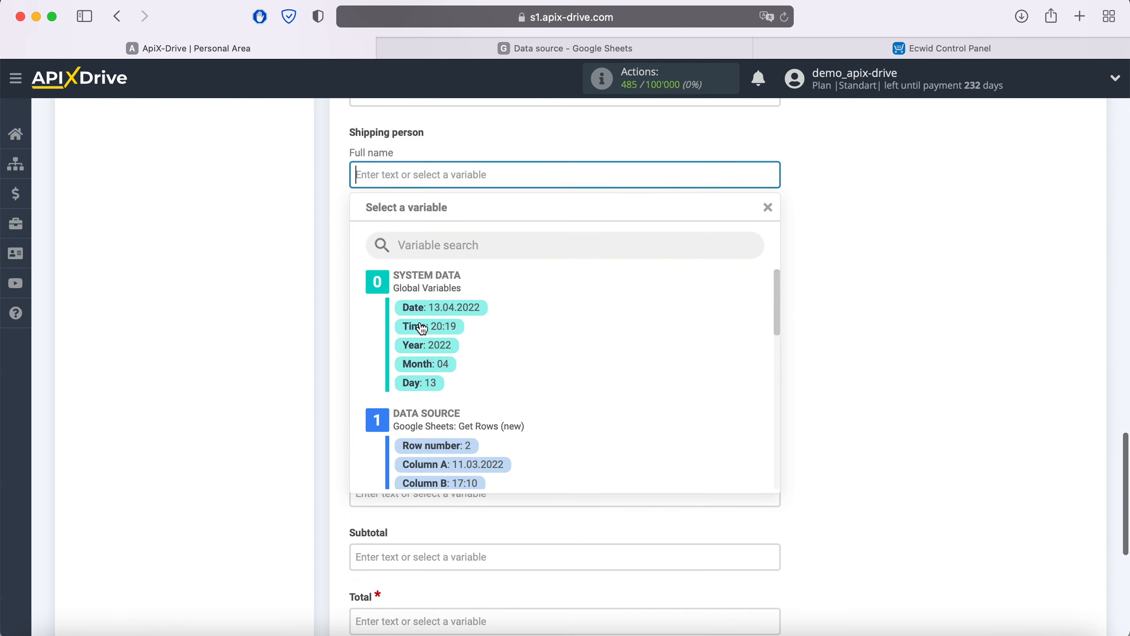
{"action": "scroll", "coordinate": [570, 355], "scroll_direction": "down", "scroll_amount": 3}
{"action": "left_click", "coordinate": [463, 369]}
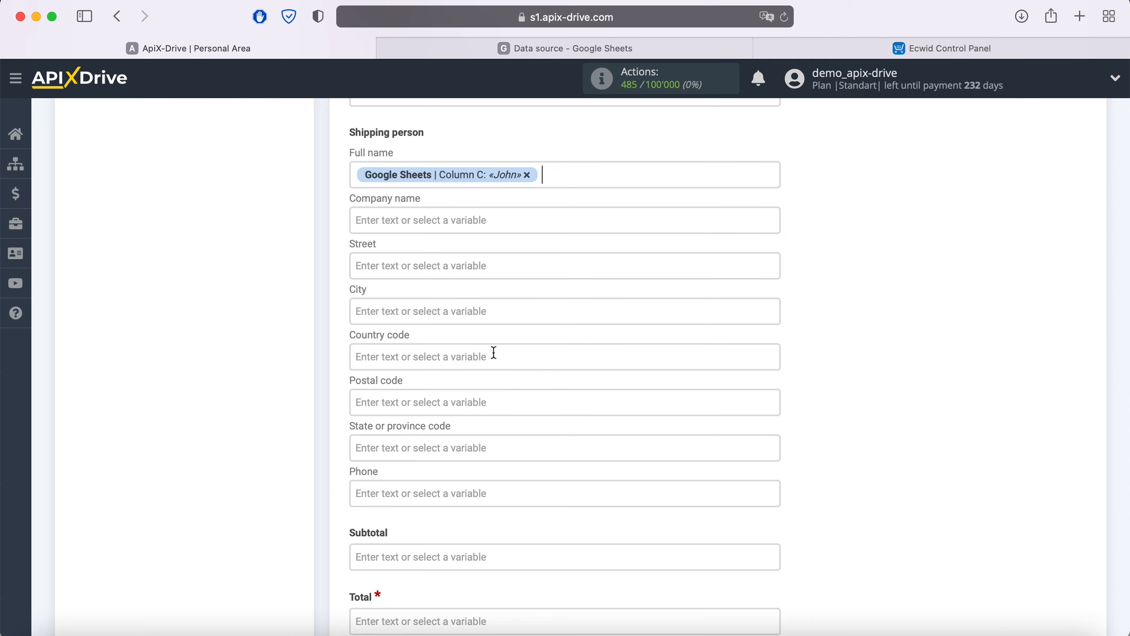
{"action": "left_click", "coordinate": [579, 183]}
{"action": "left_click", "coordinate": [472, 388]}
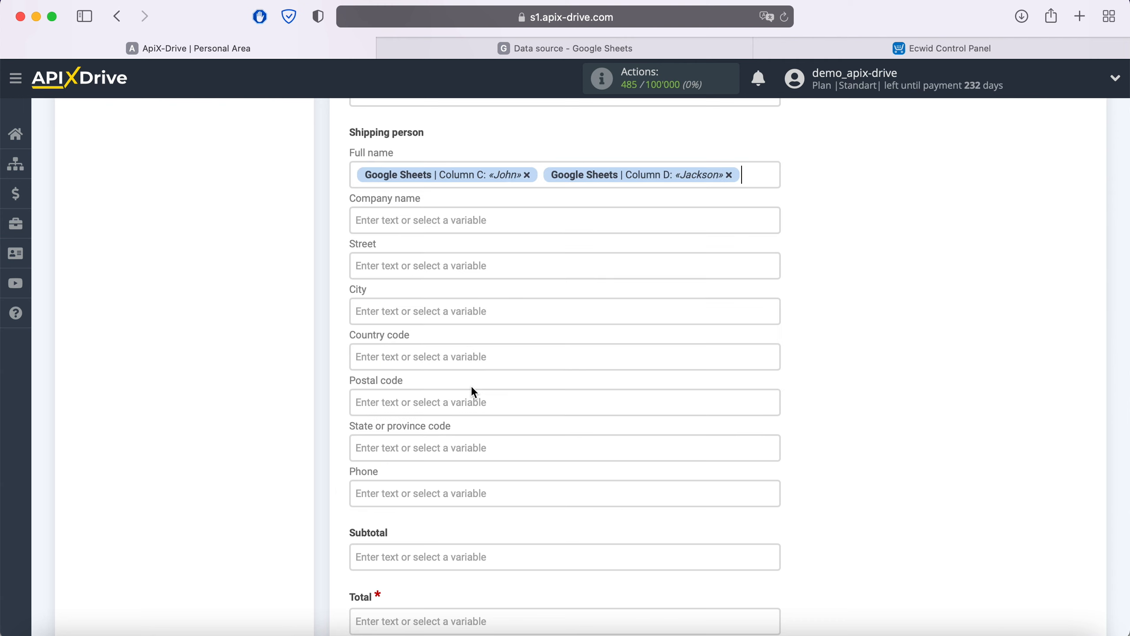
Map the shipping person's phone to Google Sheets Column F
{"action": "scroll", "coordinate": [471, 384], "scroll_direction": "down", "scroll_amount": 2}
{"action": "left_click", "coordinate": [444, 426]}
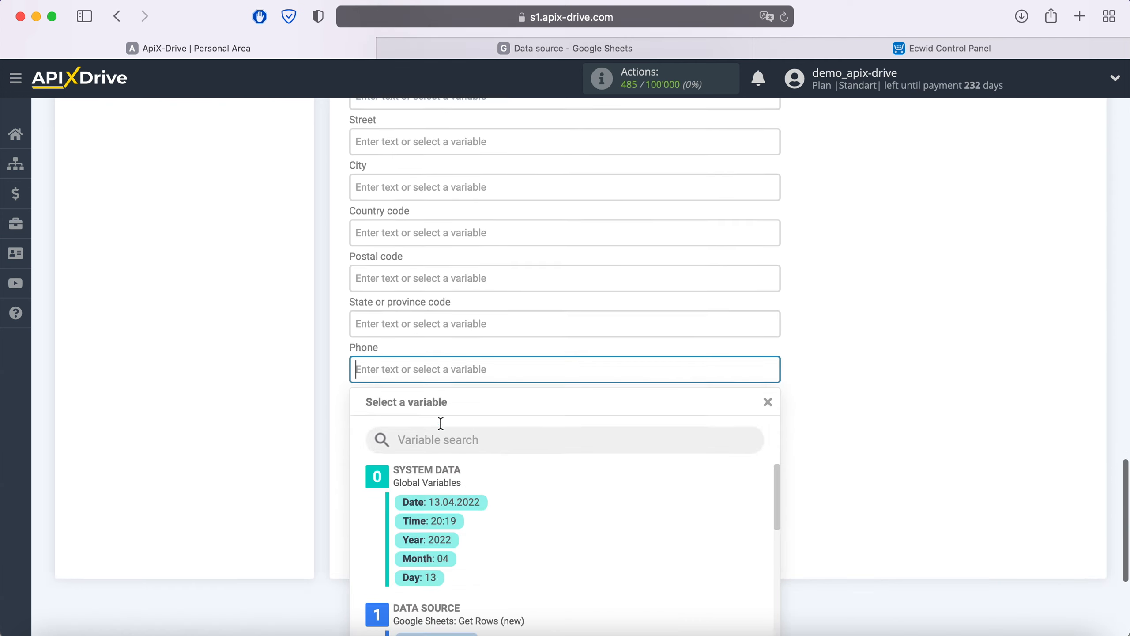
{"action": "scroll", "coordinate": [586, 363], "scroll_direction": "down", "scroll_amount": 3}
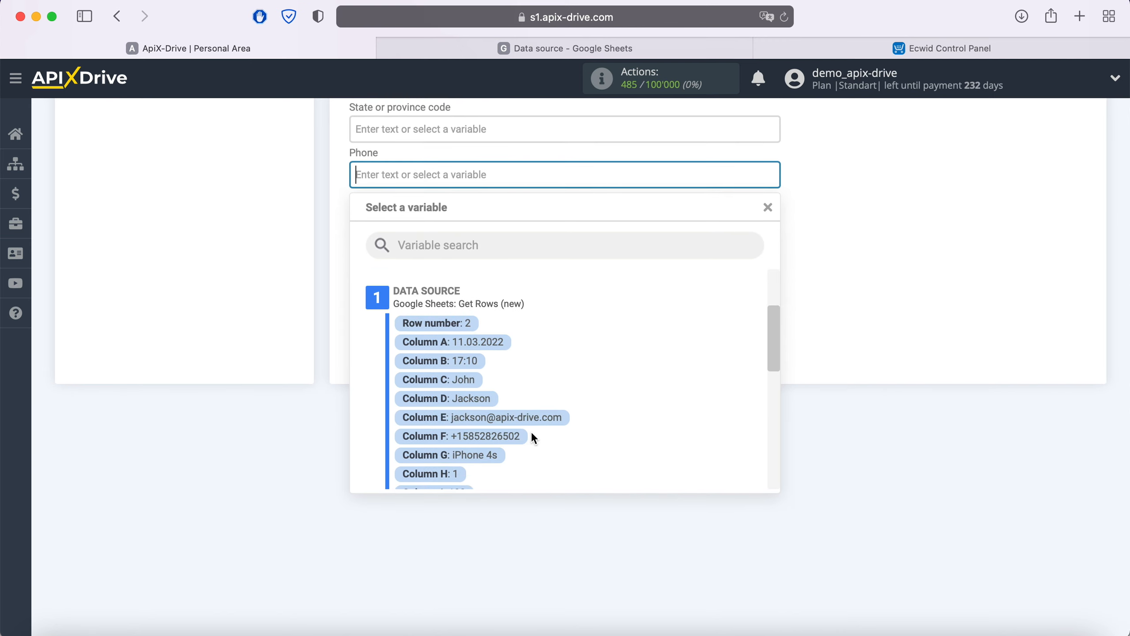
{"action": "left_click", "coordinate": [518, 436]}
Map the order's required Total to Google Sheets Column J
{"action": "left_click", "coordinate": [435, 307]}
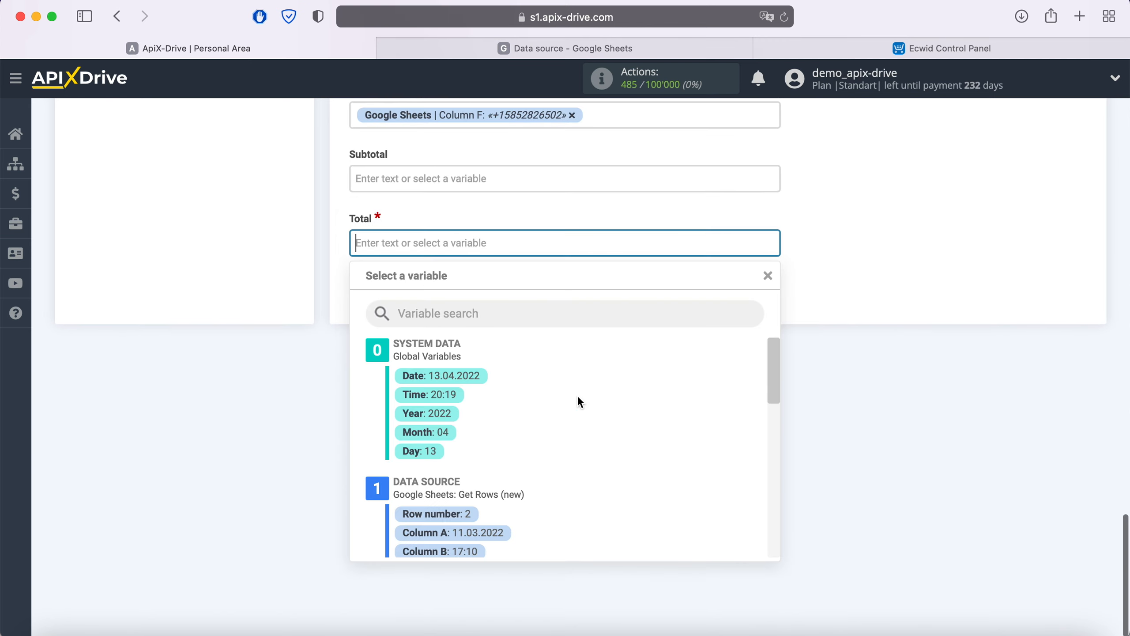
{"action": "scroll", "coordinate": [597, 394], "scroll_direction": "down", "scroll_amount": 5}
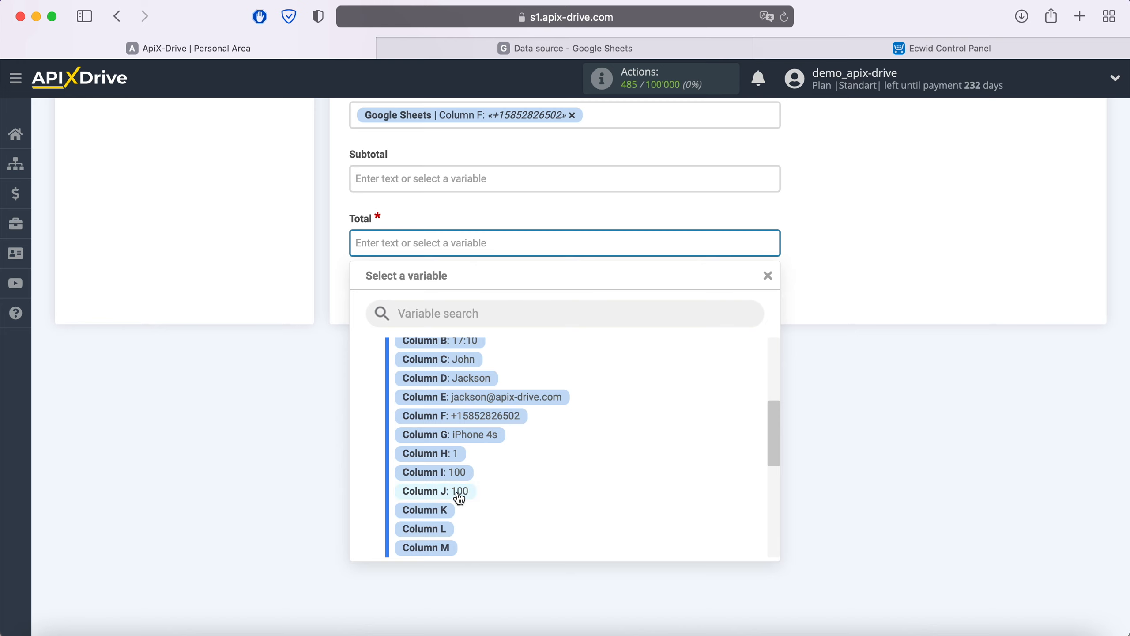
{"action": "left_click", "coordinate": [465, 492]}
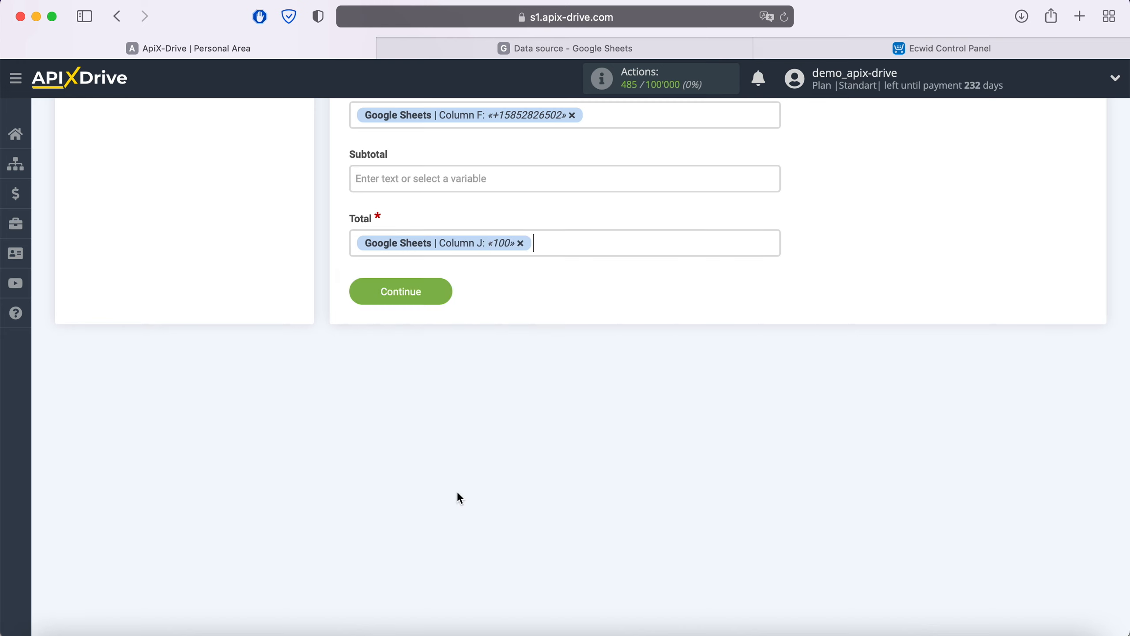
Proceed to the destination test, review the sample order data and send the test data to Ecwid
{"action": "left_click", "coordinate": [444, 291]}
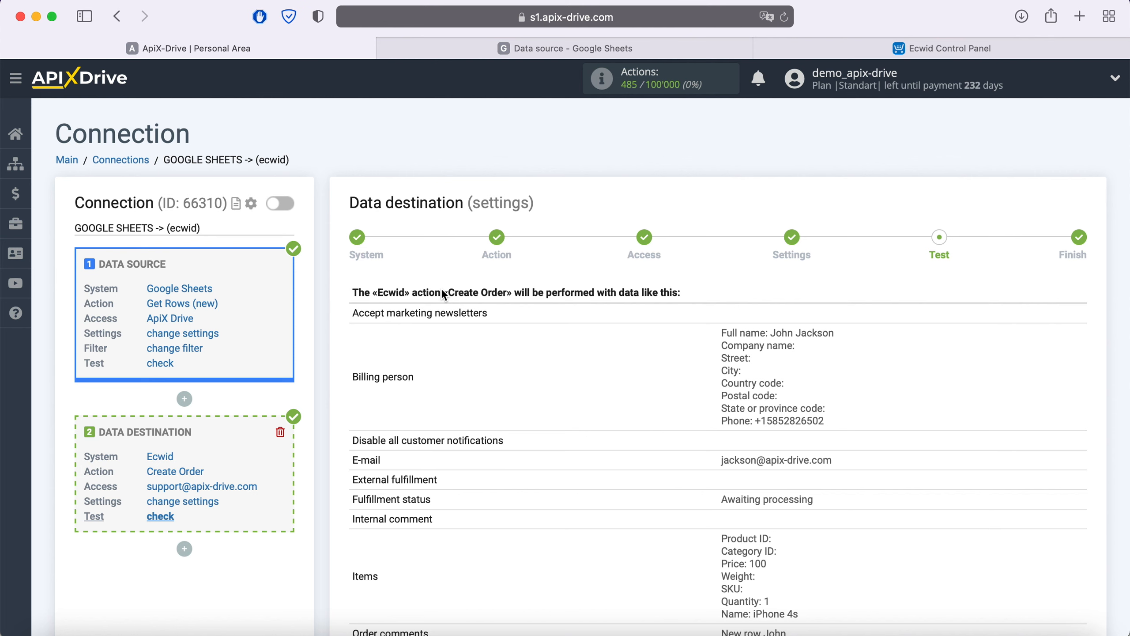
{"action": "scroll", "coordinate": [444, 295], "scroll_direction": "down", "scroll_amount": 7}
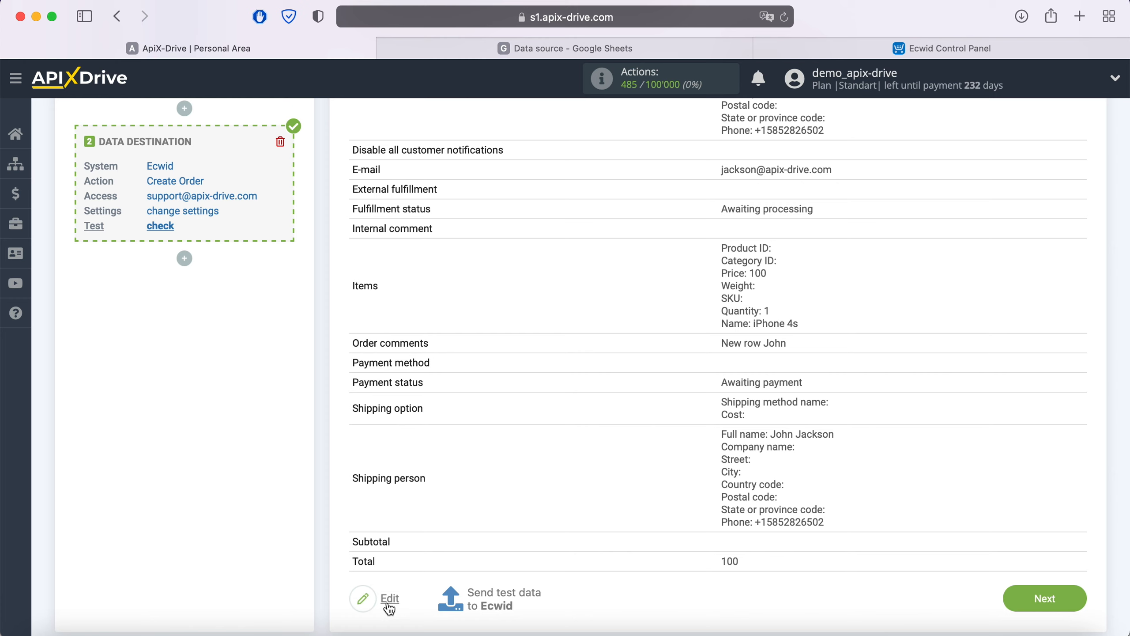
{"action": "left_click", "coordinate": [483, 593]}
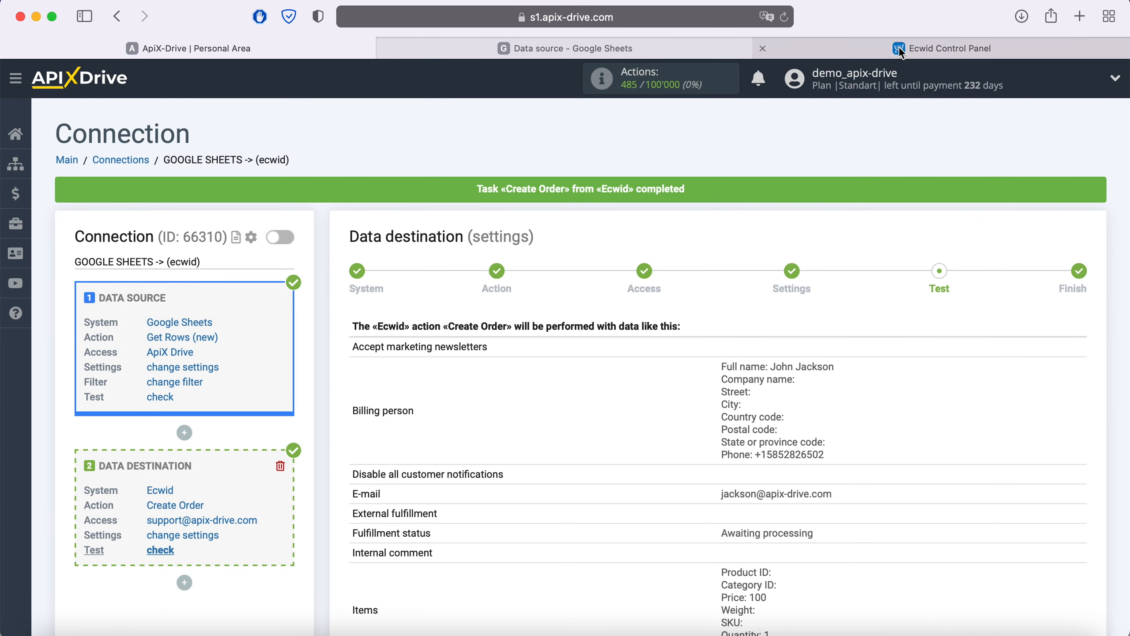
Switch to the Ecwid Control Panel, refresh the orders list and open the newly created test order to check its details
{"action": "left_click", "coordinate": [851, 45]}
{"action": "left_click", "coordinate": [785, 18]}
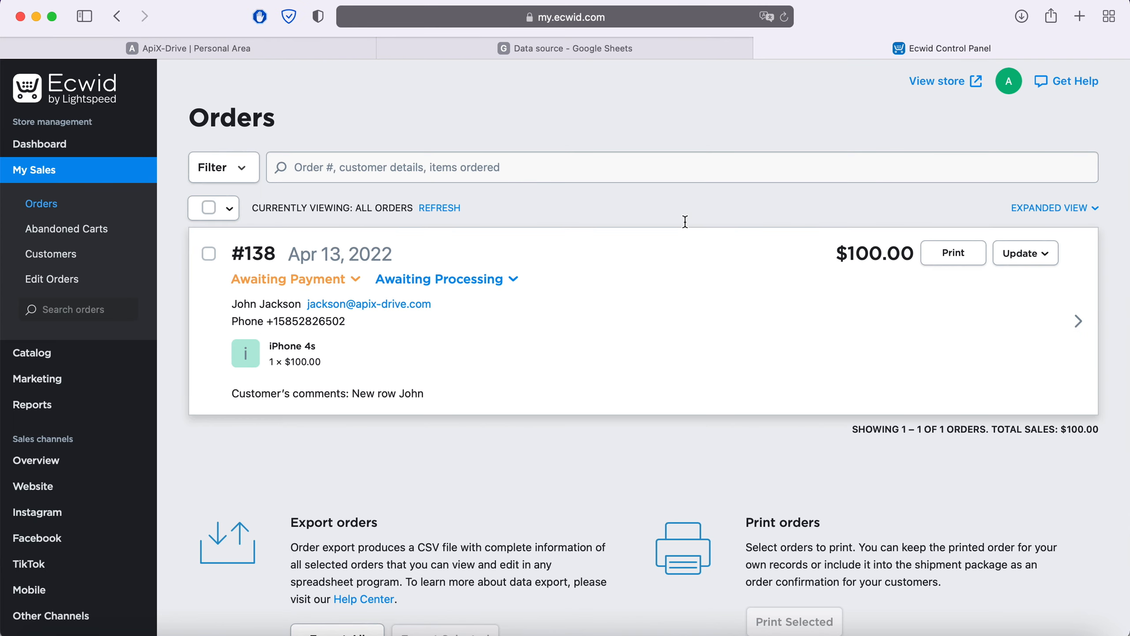
{"action": "left_click", "coordinate": [1080, 326]}
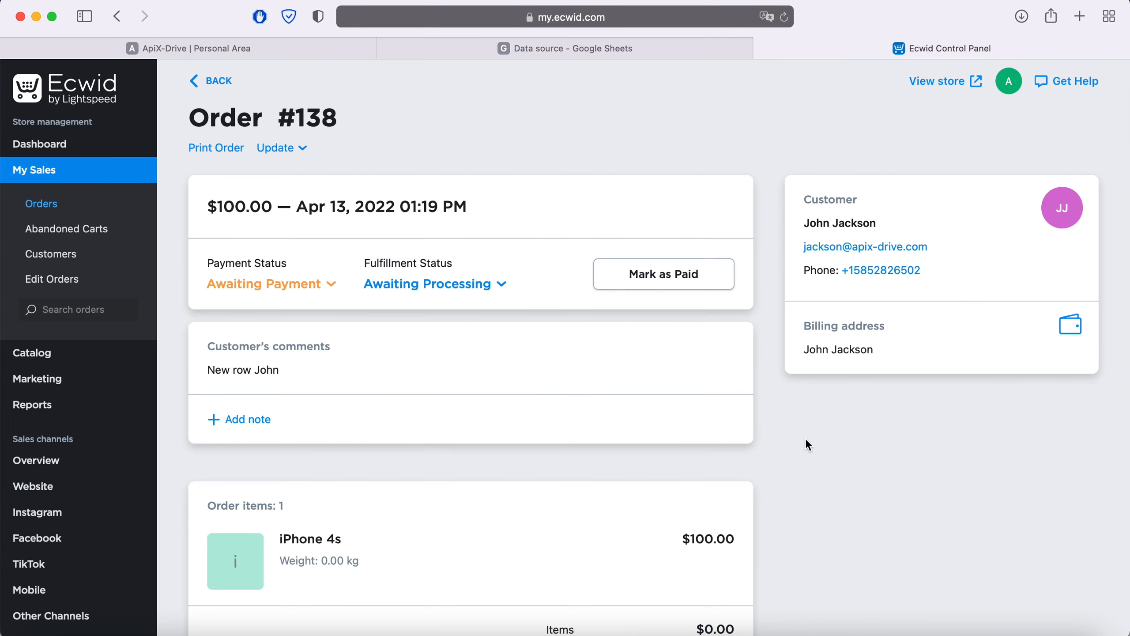
Look over the test order, switch back to ApiX-Drive to finish the Ecwid data destination setup, and enable auto-update for the connection
{"action": "scroll", "coordinate": [776, 447], "scroll_direction": "down", "scroll_amount": 5}
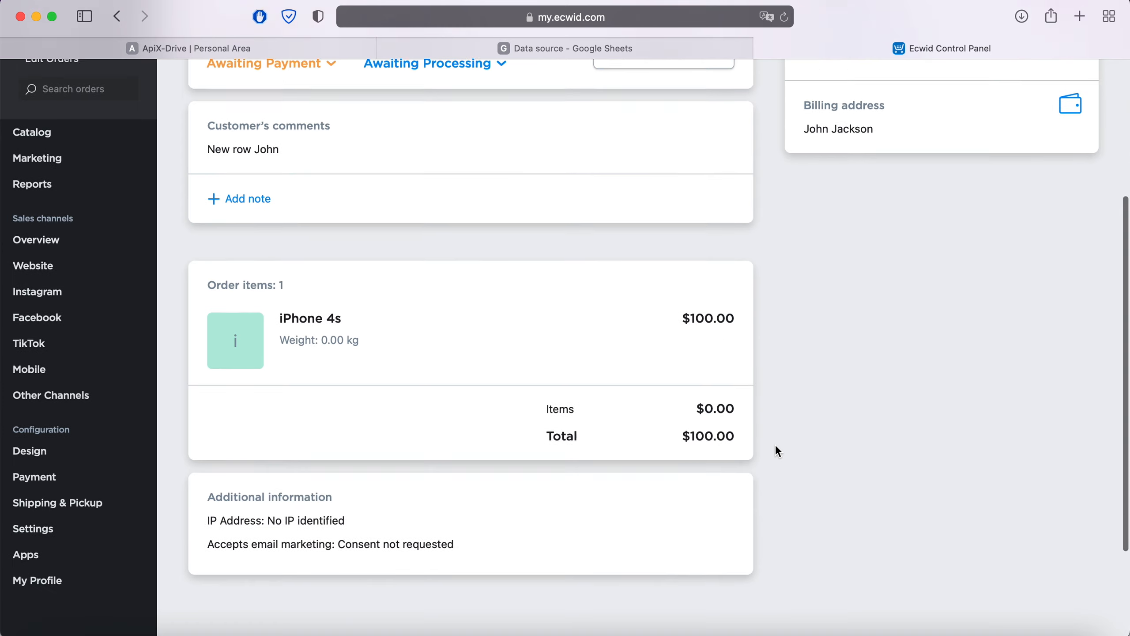
{"action": "scroll", "coordinate": [776, 446], "scroll_direction": "up", "scroll_amount": 5}
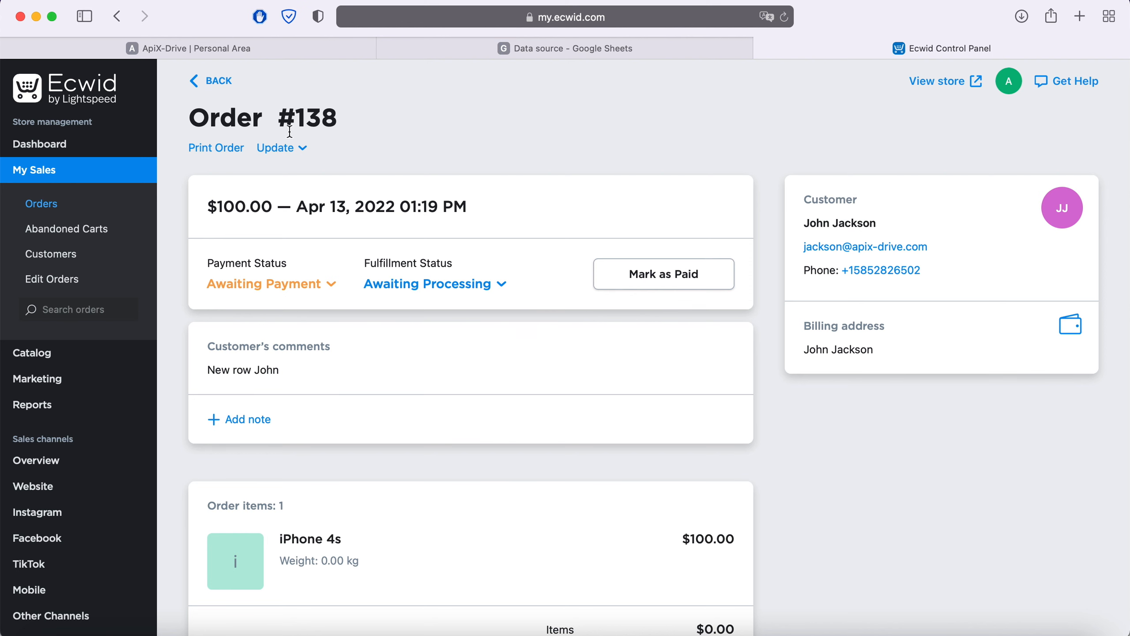
{"action": "left_click", "coordinate": [228, 50]}
{"action": "scroll", "coordinate": [982, 456], "scroll_direction": "down", "scroll_amount": 9}
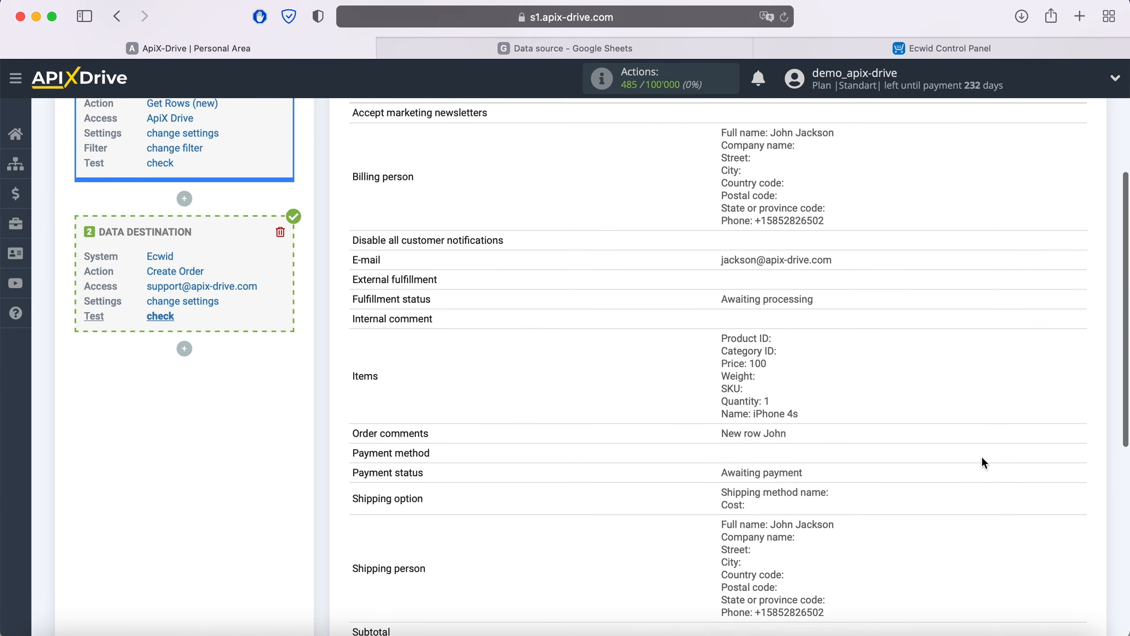
{"action": "left_click", "coordinate": [1077, 537]}
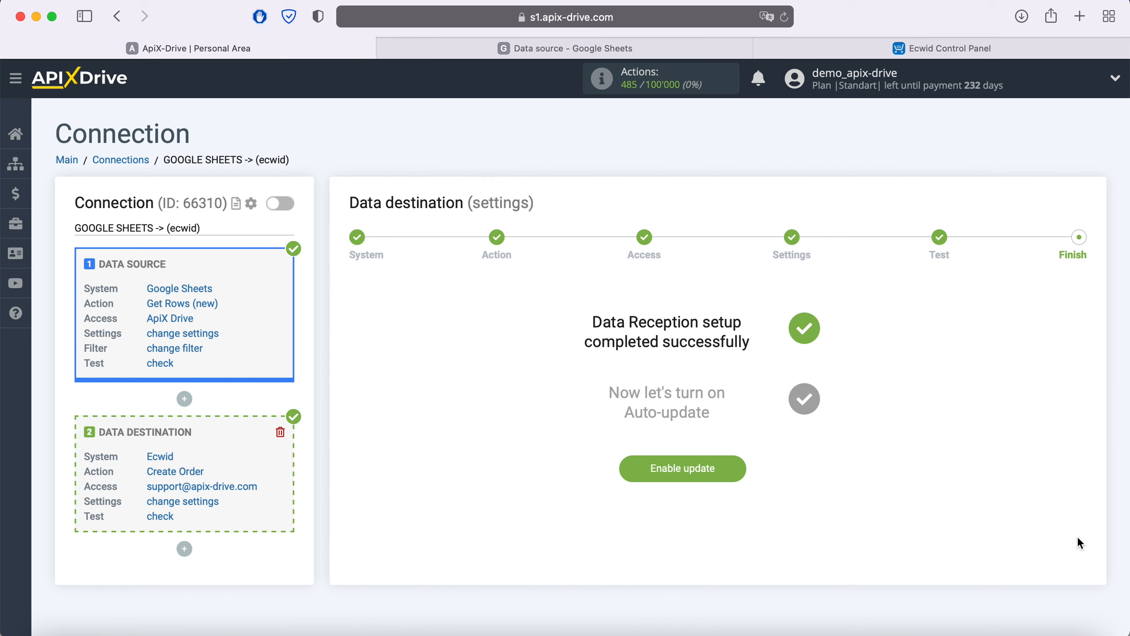
{"action": "left_click", "coordinate": [736, 471]}
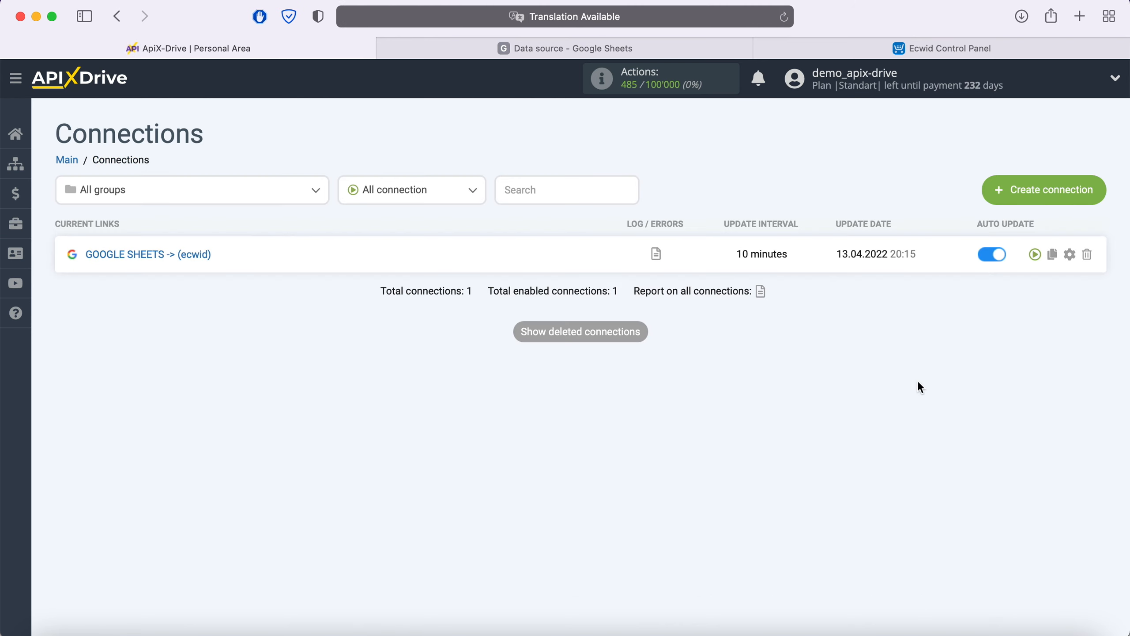
Set the GOOGLE SHEETS -> (ecwid) connection's update interval to 5 minutes and save the connection setup
{"action": "left_click", "coordinate": [1070, 254]}
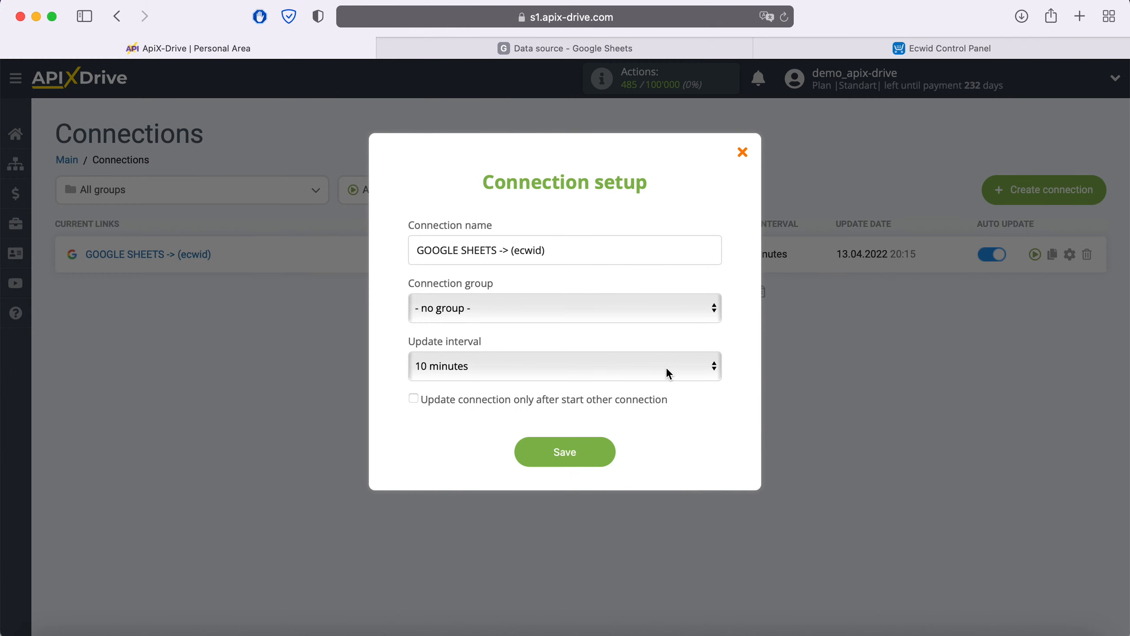
{"action": "left_click", "coordinate": [669, 373]}
{"action": "left_click", "coordinate": [574, 348]}
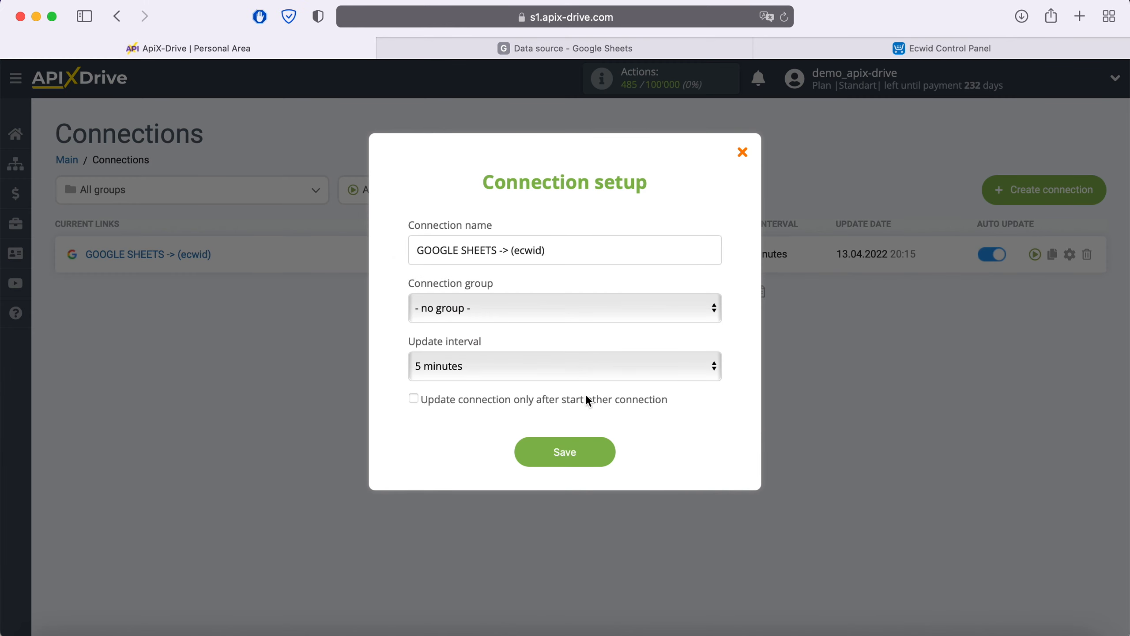
{"action": "left_click", "coordinate": [605, 452]}
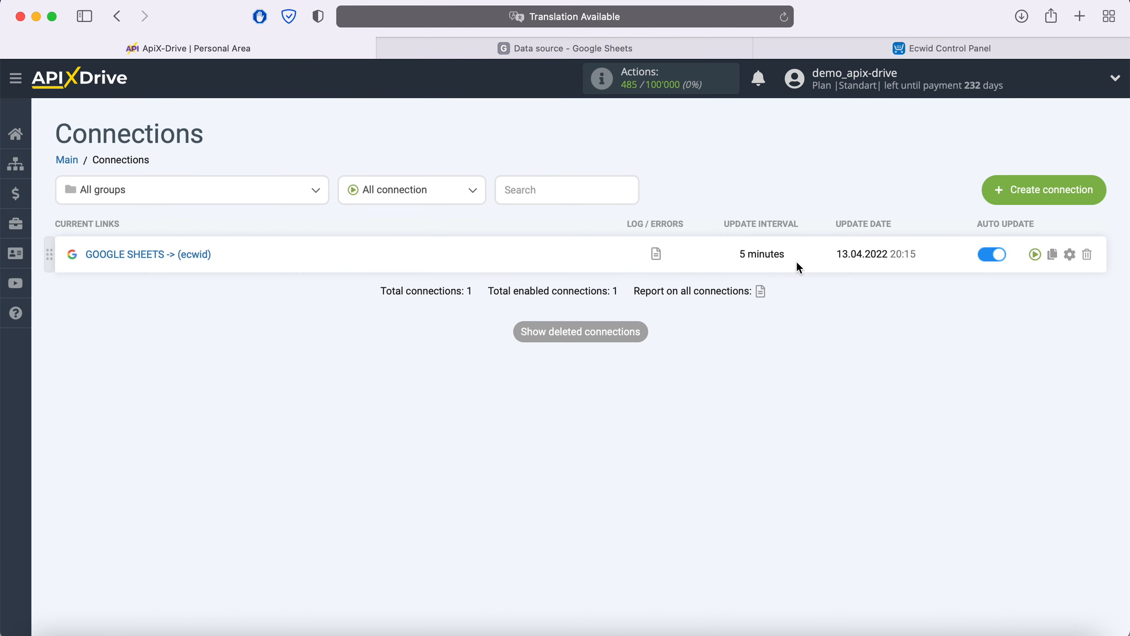